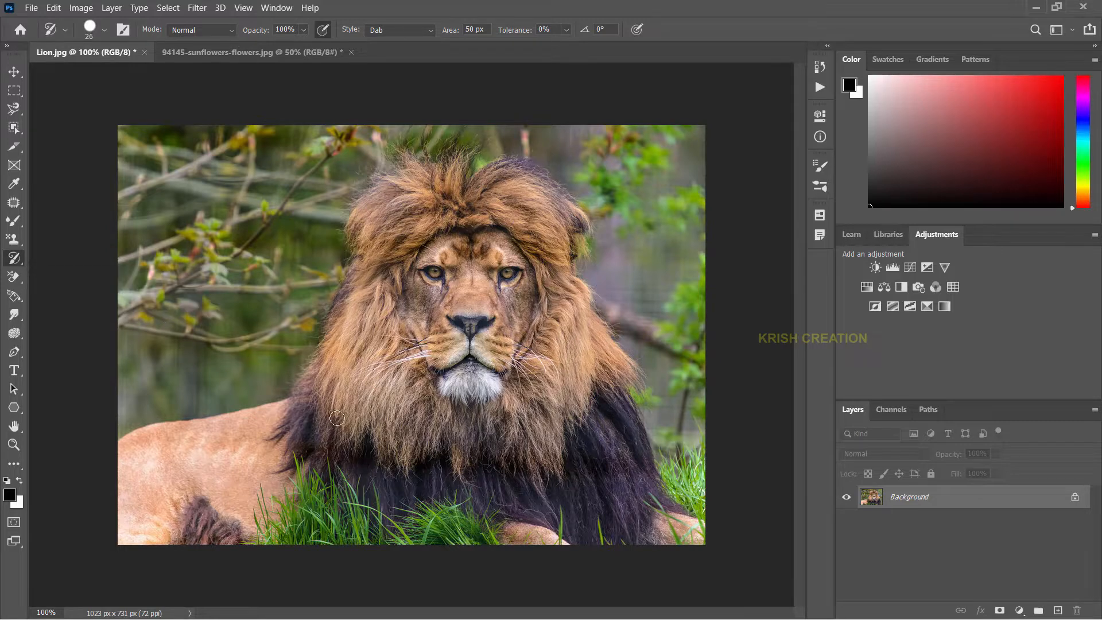
Set up the Art History Brush with 100% hardness, the Tight Short style and a 15 px size
right_click(15, 259)
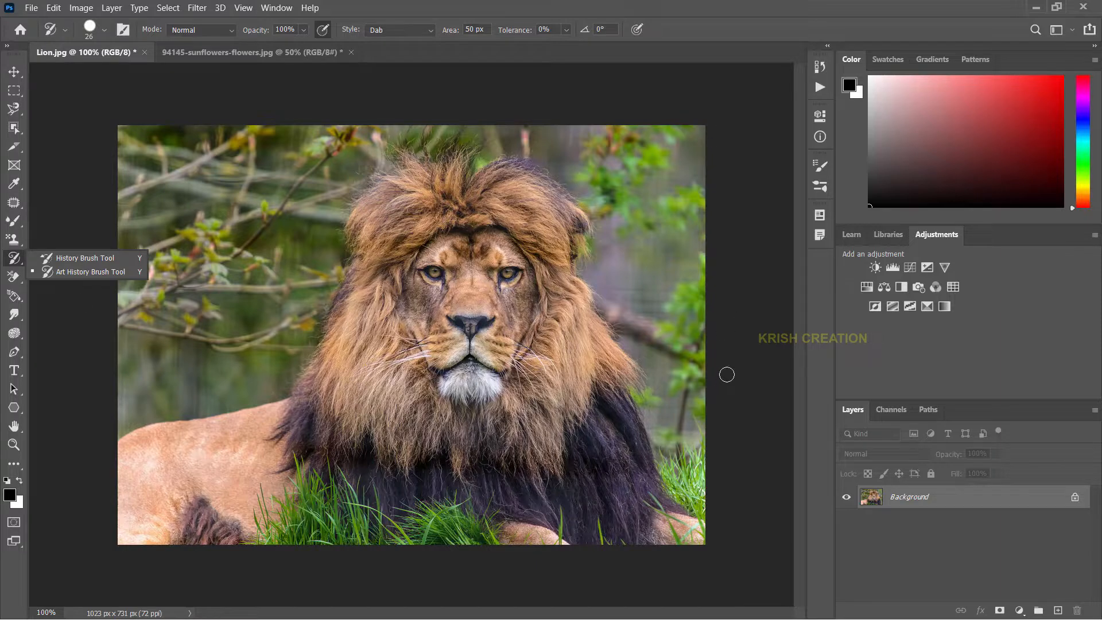
click(60, 325)
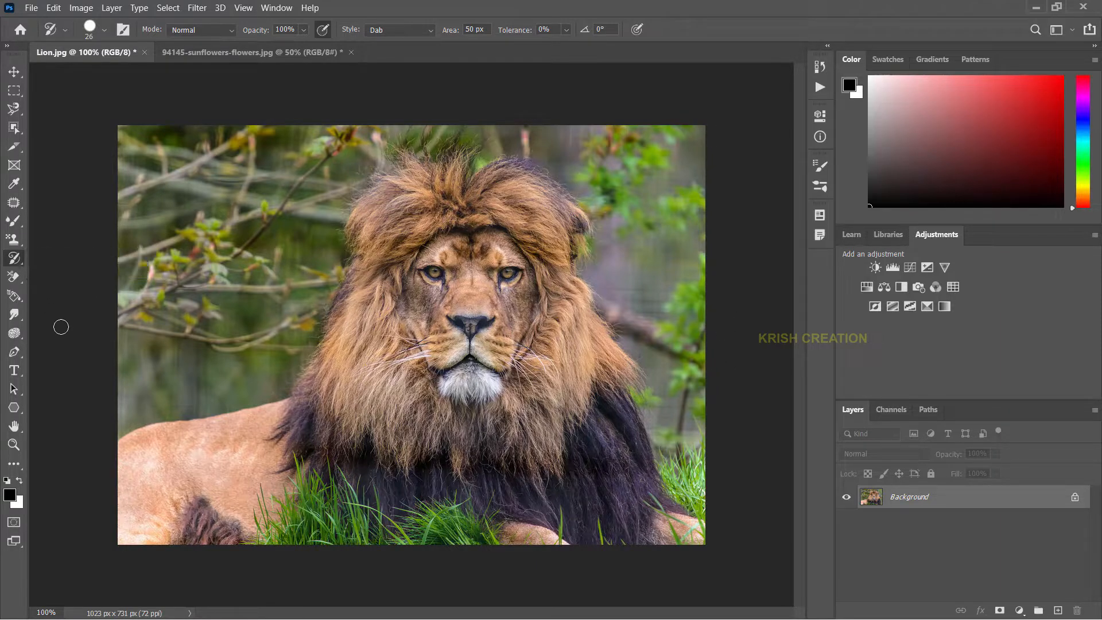
click(105, 31)
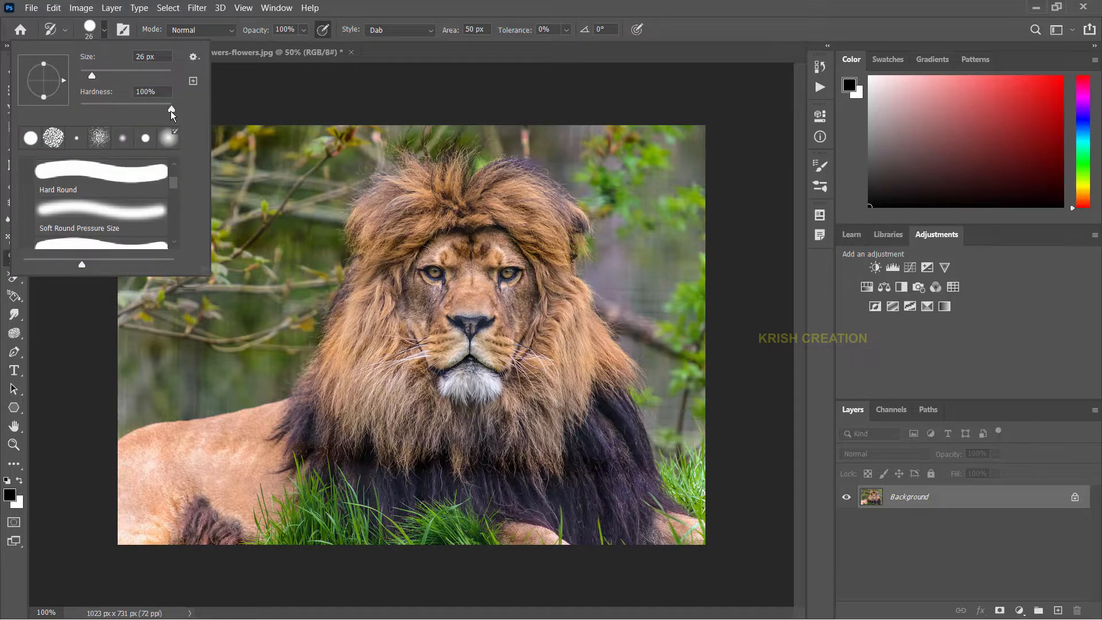
mouse_move(171, 114)
mouse_down()
mouse_move(150, 109)
mouse_move(183, 109)
mouse_up()
key(Return)
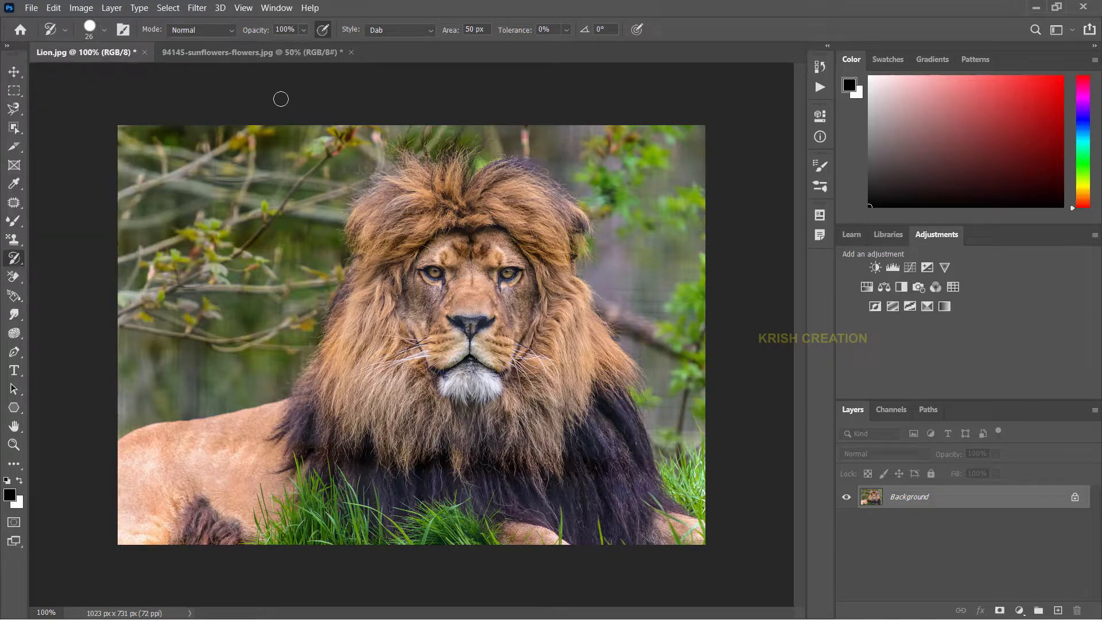
click(429, 30)
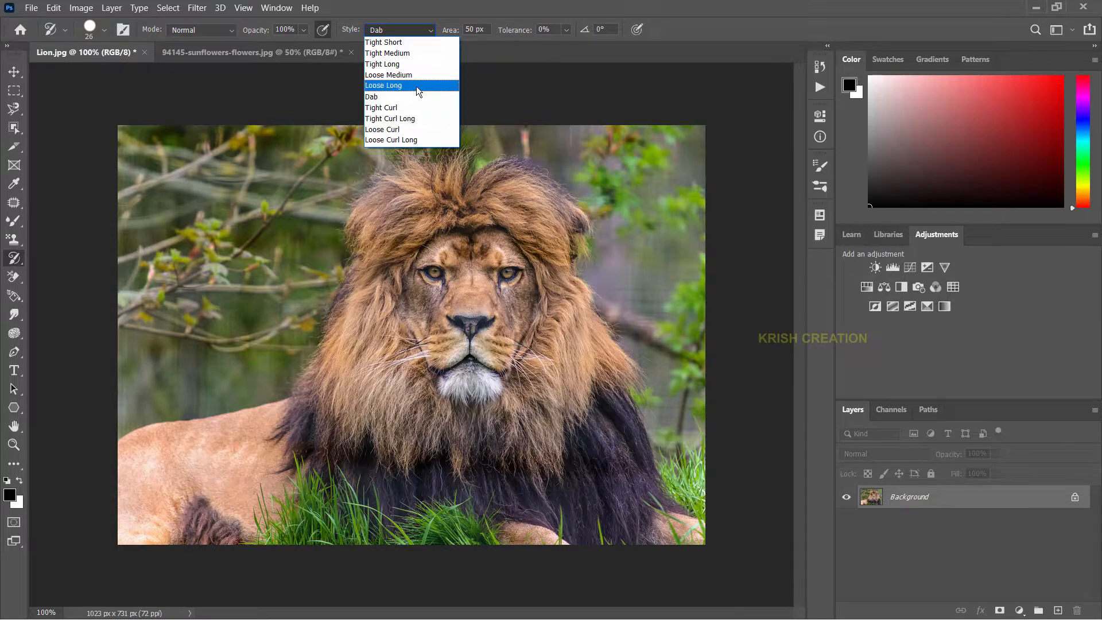
click(390, 42)
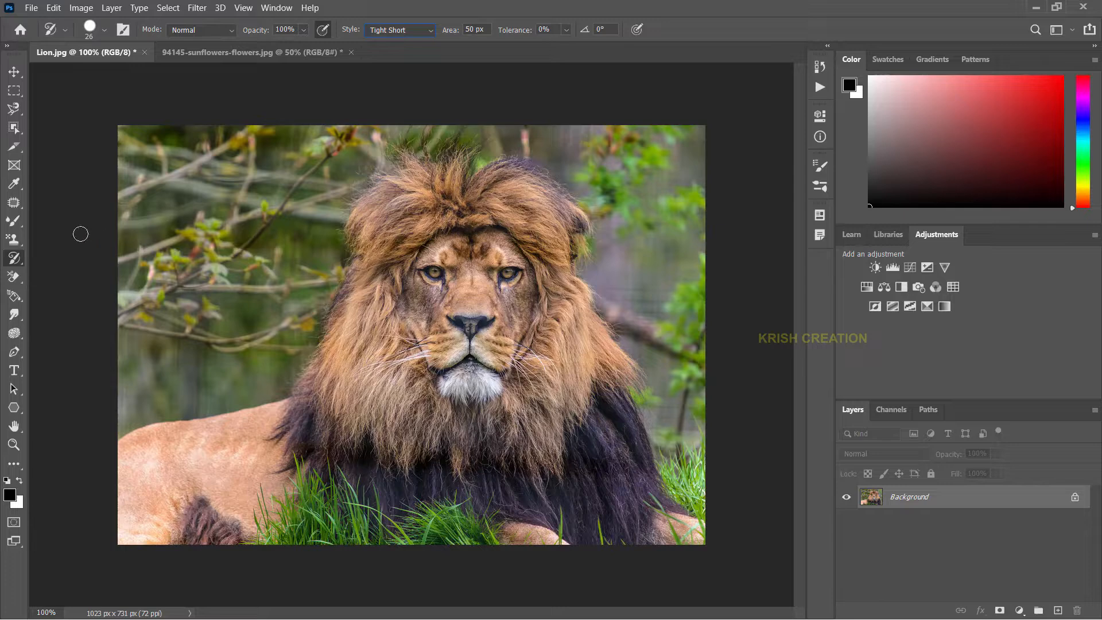
drag(153, 227, 153, 227)
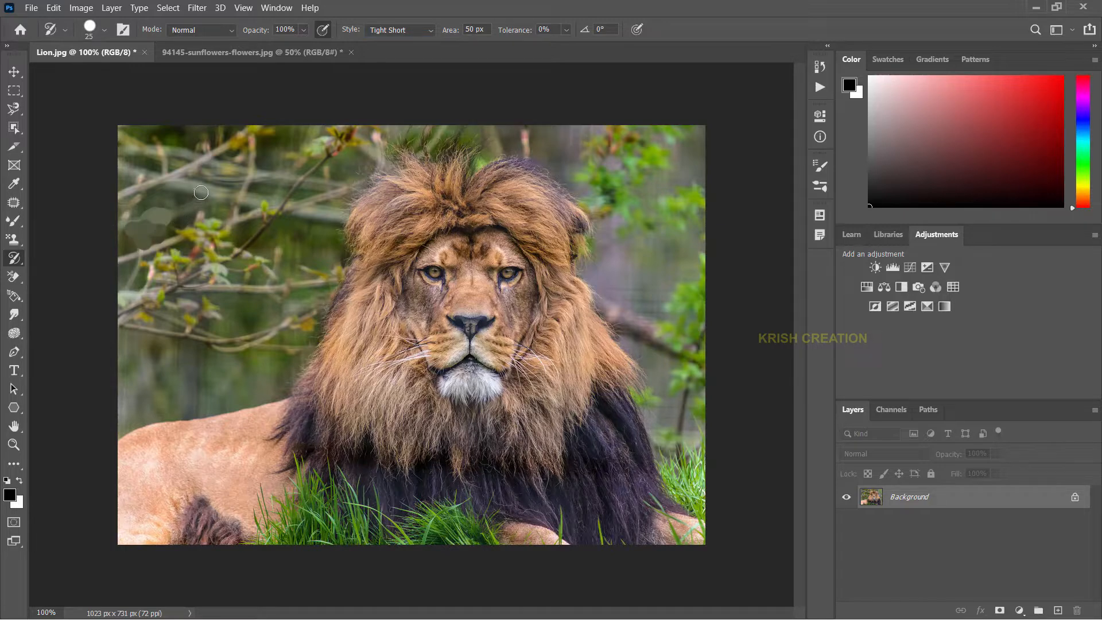
key(bracketleft)
Try painting over the background and the lion with Tight Short Art History Brush strokes, undoing each attempt
mouse_move(166, 203)
mouse_down()
mouse_move(163, 169)
mouse_move(182, 200)
mouse_move(216, 190)
mouse_move(245, 146)
mouse_move(265, 142)
mouse_move(212, 265)
mouse_move(241, 229)
mouse_move(159, 273)
mouse_move(180, 262)
mouse_move(121, 266)
mouse_move(147, 426)
mouse_move(258, 385)
mouse_move(283, 272)
mouse_up()
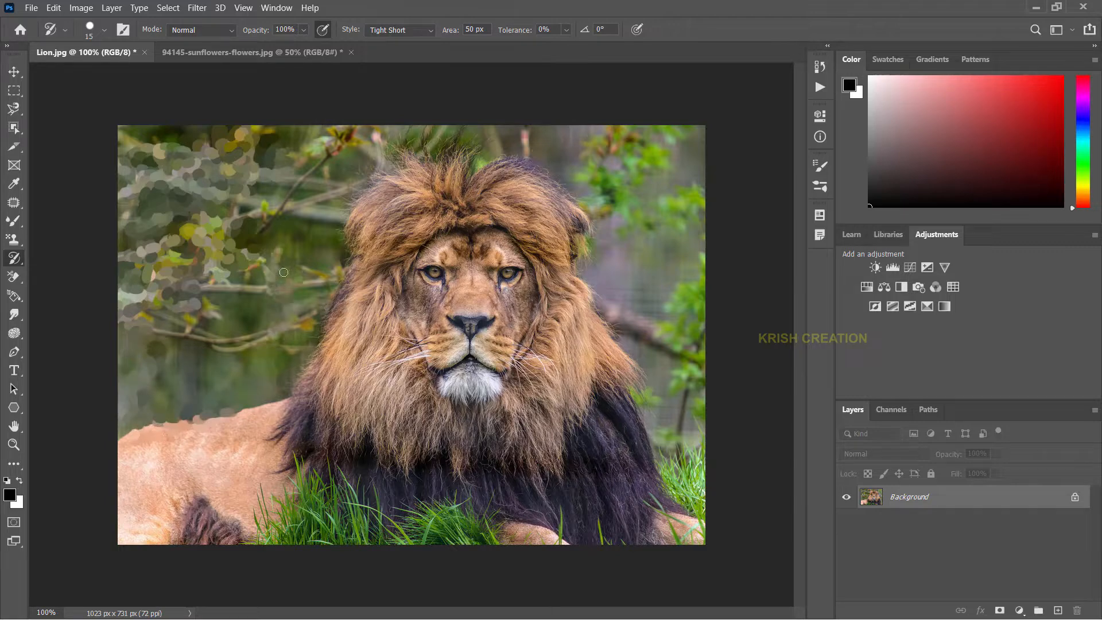
key(ctrl+z)
mouse_move(228, 316)
mouse_down()
mouse_move(158, 295)
mouse_move(144, 302)
mouse_move(124, 137)
mouse_move(168, 132)
mouse_move(179, 158)
mouse_move(271, 144)
mouse_move(301, 177)
mouse_move(280, 276)
mouse_move(228, 266)
mouse_move(244, 236)
mouse_move(159, 364)
mouse_move(112, 385)
mouse_move(220, 400)
mouse_move(280, 362)
mouse_move(290, 341)
mouse_move(295, 270)
mouse_move(220, 303)
mouse_move(275, 231)
mouse_move(294, 162)
mouse_move(502, 140)
mouse_move(660, 145)
mouse_move(647, 260)
mouse_move(659, 322)
mouse_move(609, 238)
mouse_move(593, 273)
mouse_move(652, 278)
mouse_move(689, 141)
mouse_move(673, 313)
mouse_move(696, 408)
mouse_move(690, 440)
mouse_move(669, 359)
mouse_move(677, 487)
mouse_move(683, 475)
mouse_move(411, 507)
mouse_move(251, 504)
mouse_move(323, 492)
mouse_move(156, 447)
mouse_move(135, 498)
mouse_move(384, 526)
mouse_move(640, 517)
mouse_move(487, 432)
mouse_move(414, 408)
mouse_move(407, 420)
mouse_move(473, 451)
mouse_move(512, 446)
mouse_move(640, 484)
mouse_move(651, 470)
mouse_move(645, 488)
mouse_move(582, 381)
mouse_move(297, 355)
mouse_move(341, 272)
mouse_move(343, 216)
mouse_move(560, 255)
mouse_move(433, 307)
mouse_move(473, 381)
mouse_up()
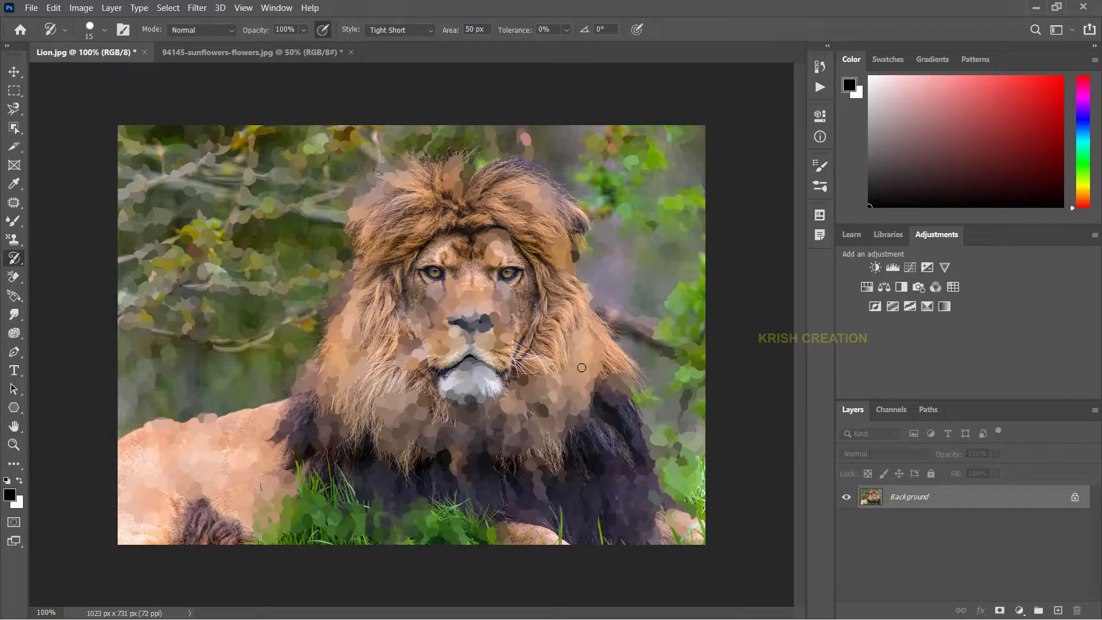
key(ctrl+z)
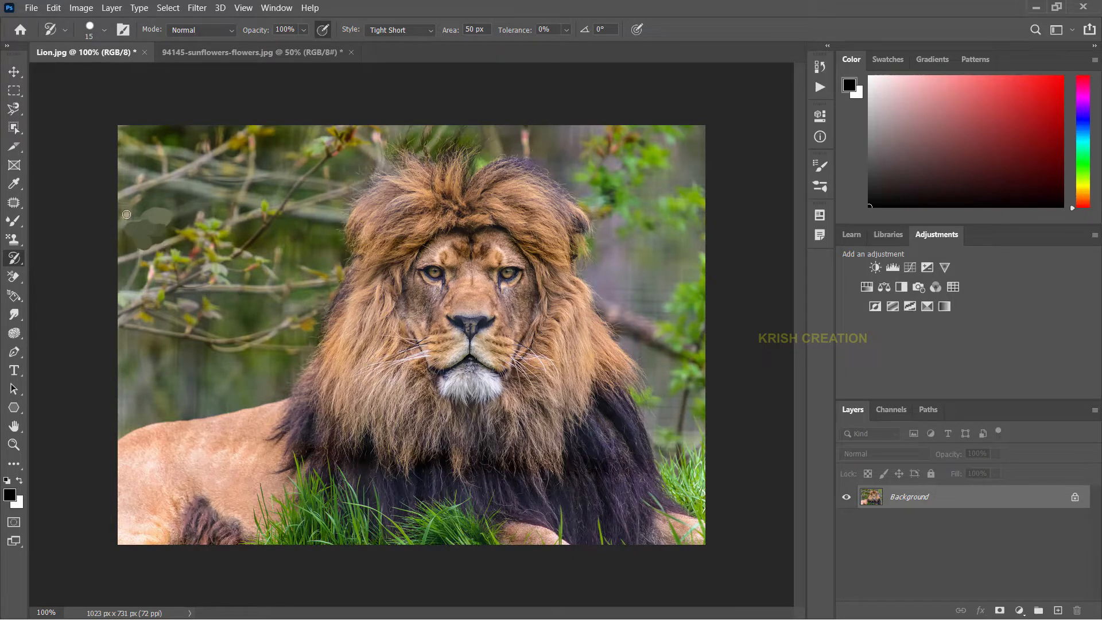
Select the lion with the Object Selection Tool and add its front paw near the photo's edge using Quick Selection
click(12, 146)
click(15, 129)
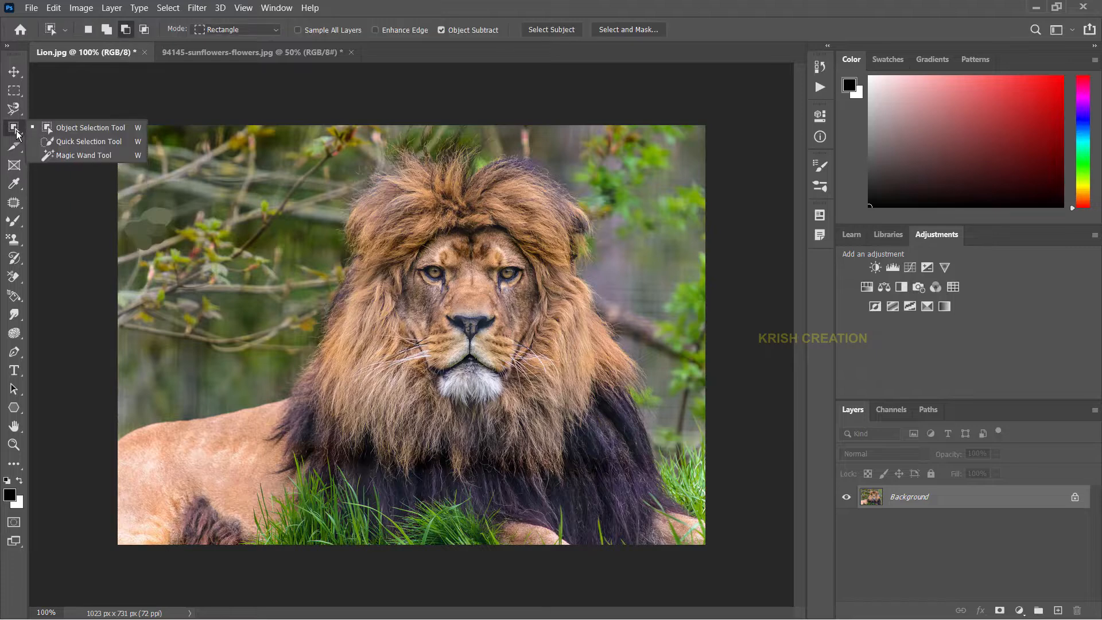
click(112, 127)
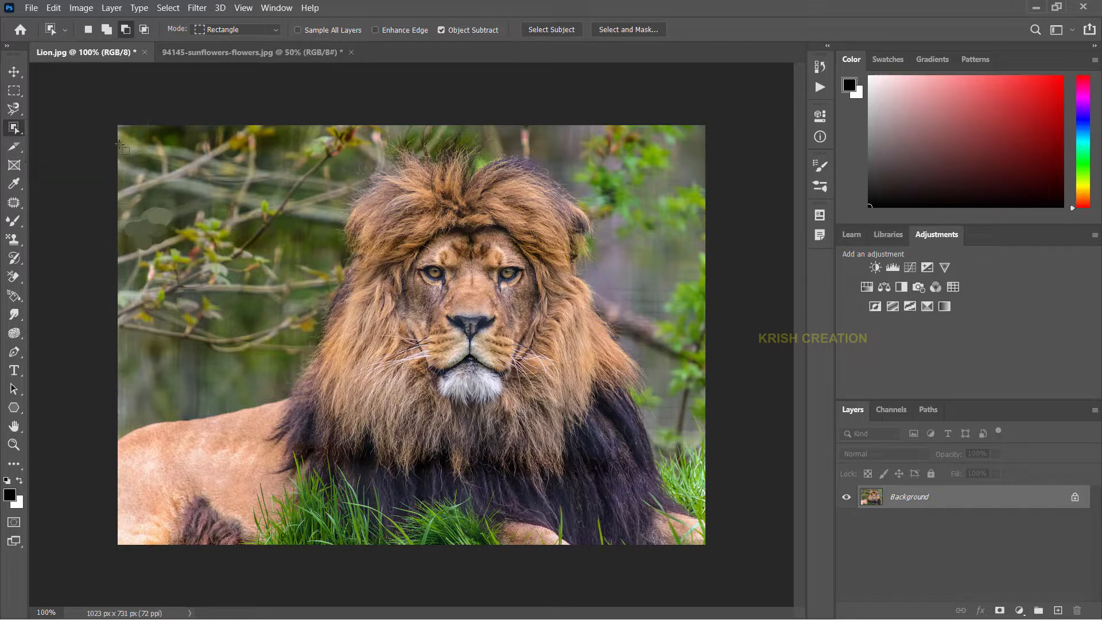
drag(119, 138, 709, 540)
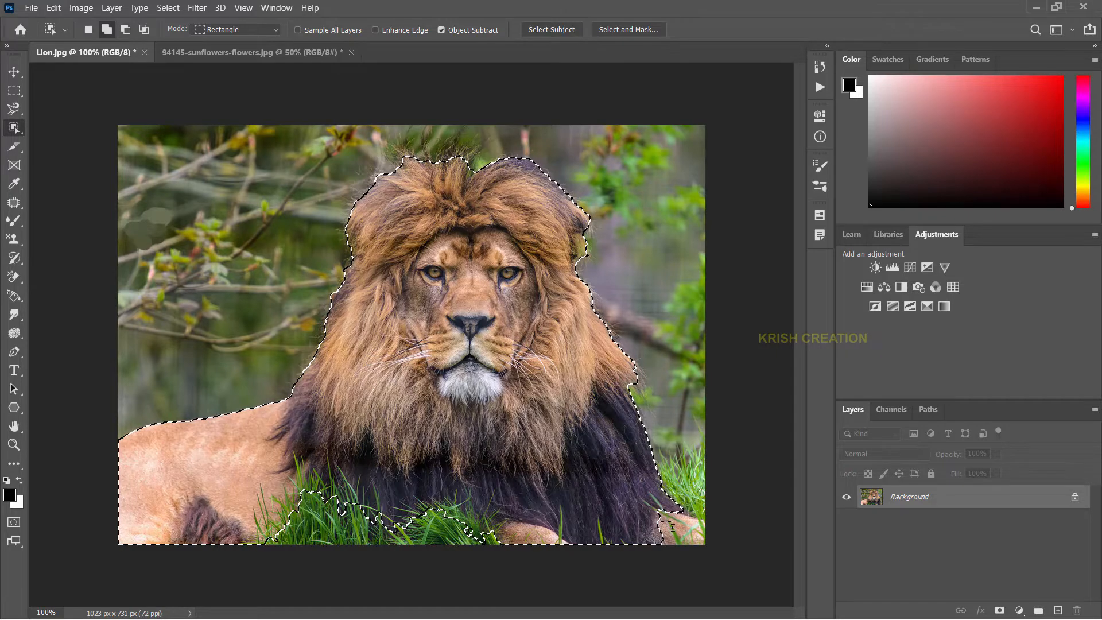
right_click(14, 128)
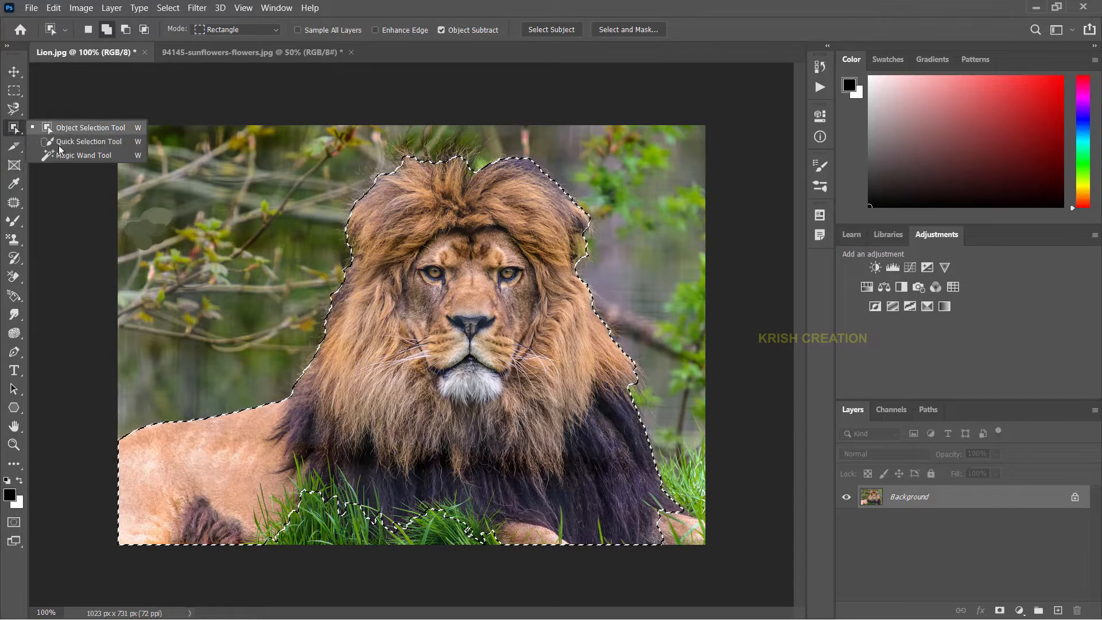
click(65, 142)
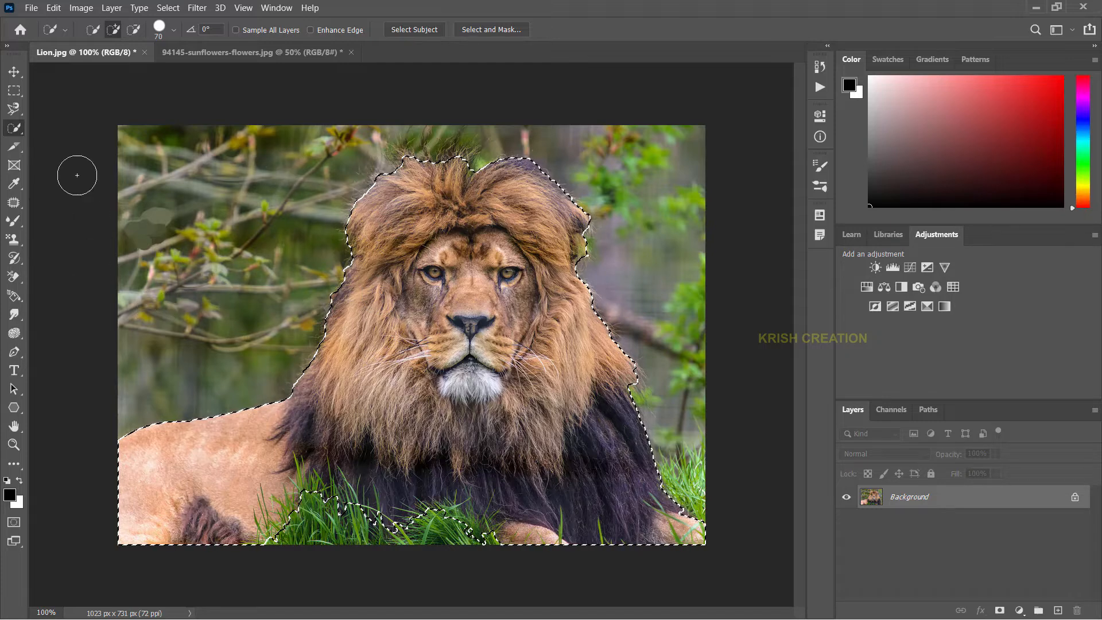
Try painting the lion's body inside the selection with the Art History Brush, and undo the strokes
right_click(15, 131)
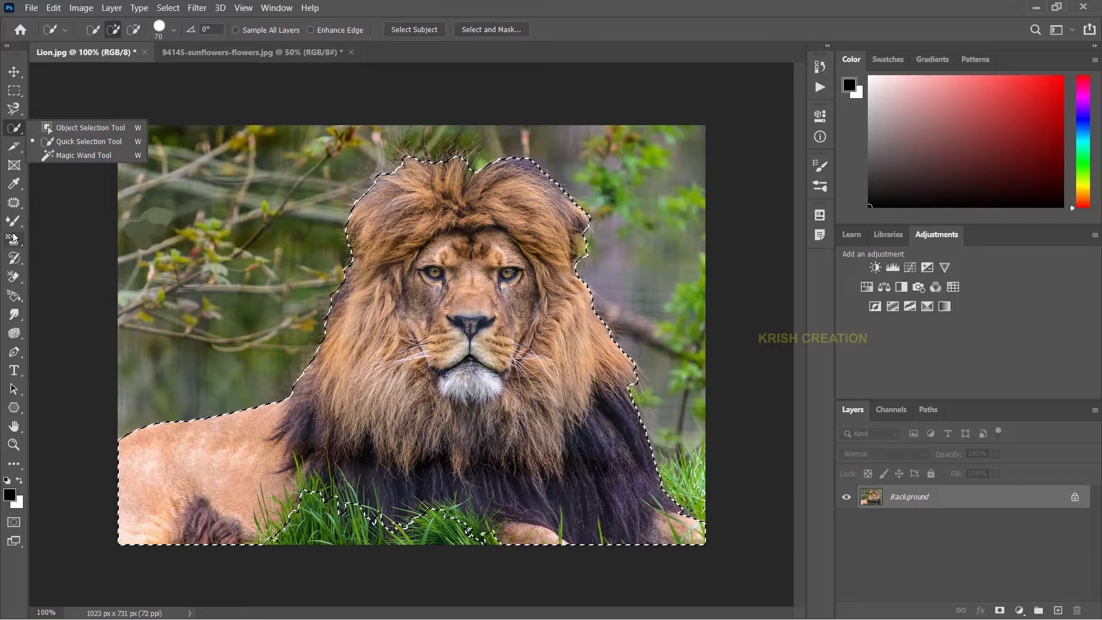
drag(16, 263, 84, 266)
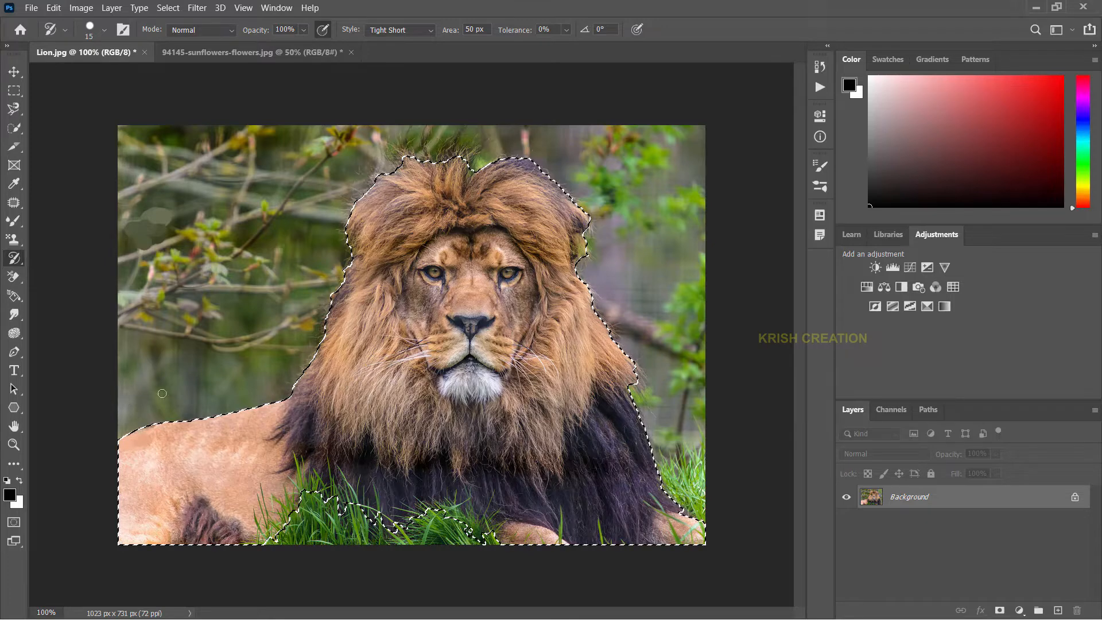
mouse_move(200, 398)
mouse_down()
mouse_move(230, 442)
mouse_move(253, 436)
mouse_move(233, 473)
mouse_move(282, 459)
mouse_move(287, 514)
mouse_move(267, 484)
mouse_up()
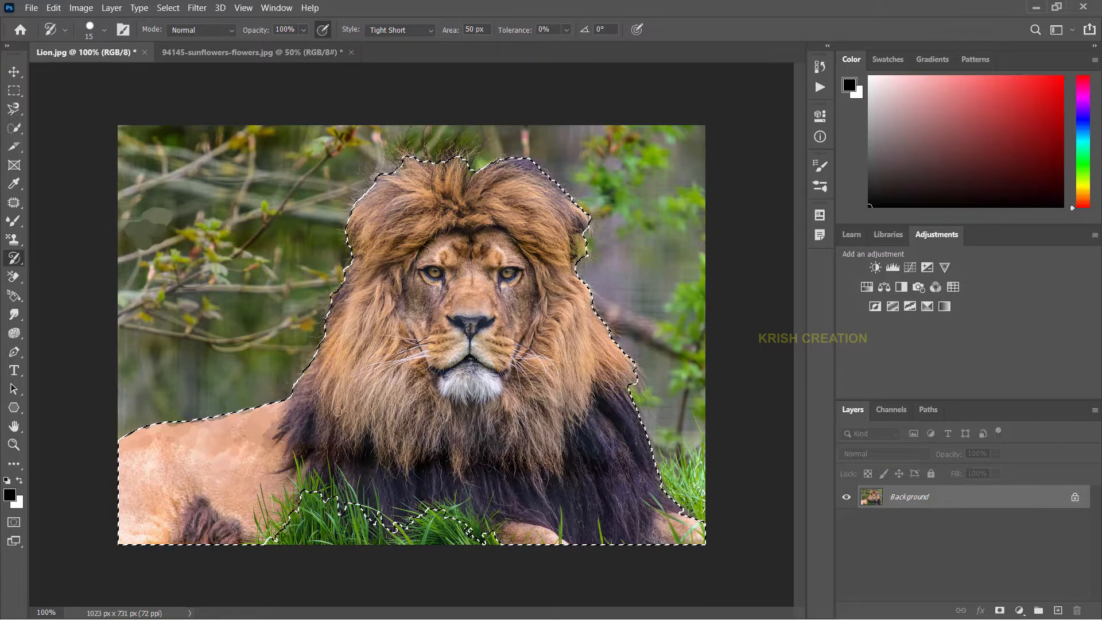
key(ctrl+z)
key(ctrl+z)
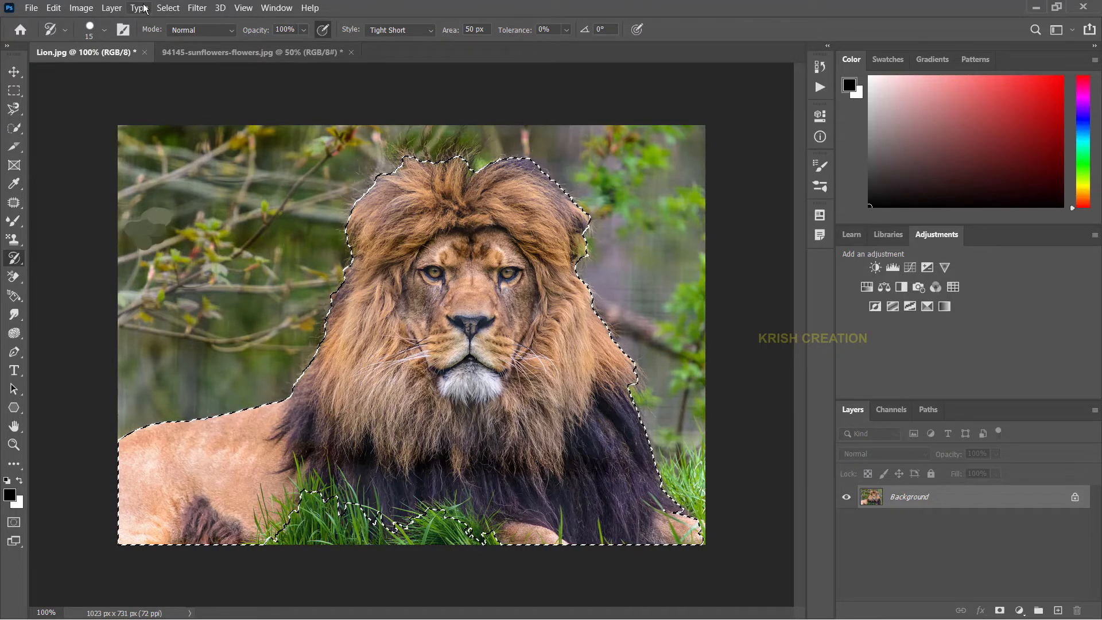
Invert the selection and paint over the background and foreground grass with 15 px Tight Short Art History Brush strokes
click(168, 8)
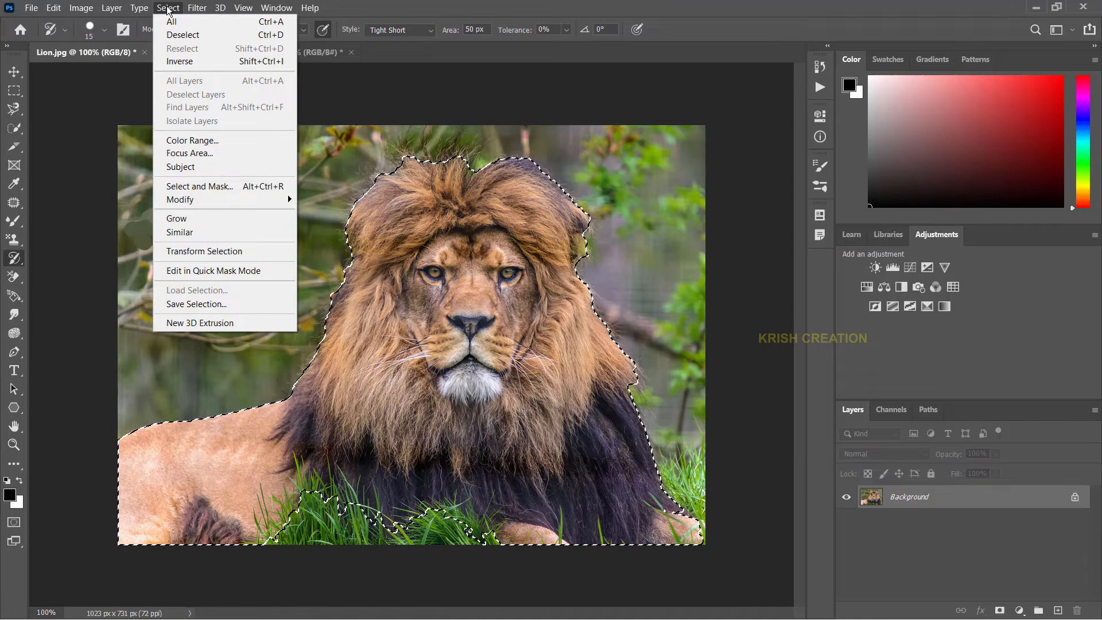
click(192, 60)
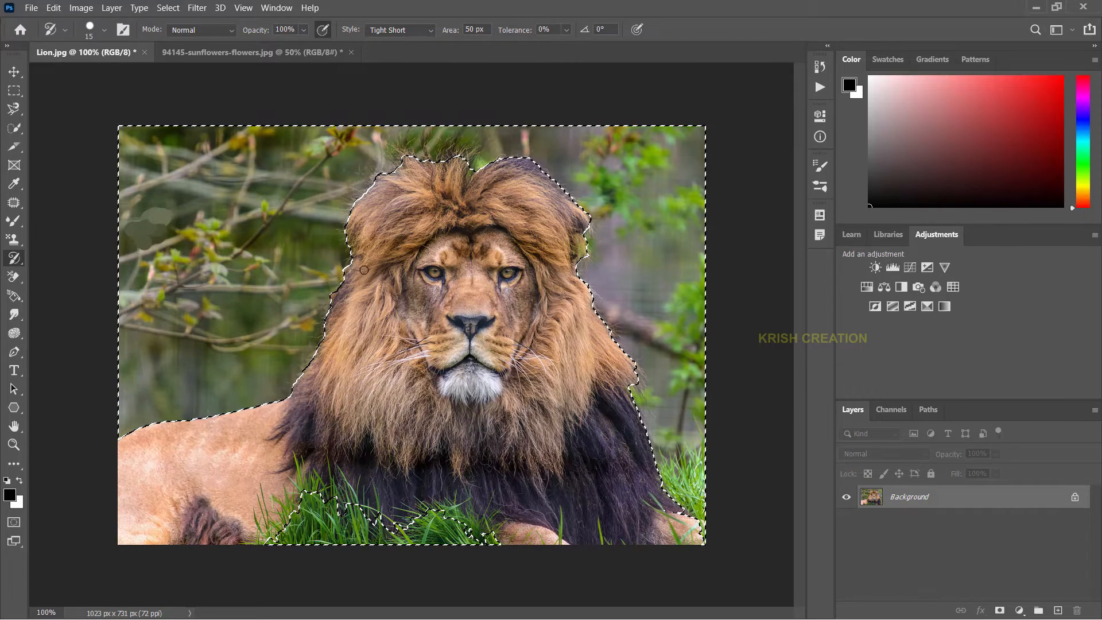
right_click(14, 258)
click(66, 272)
drag(166, 287, 158, 330)
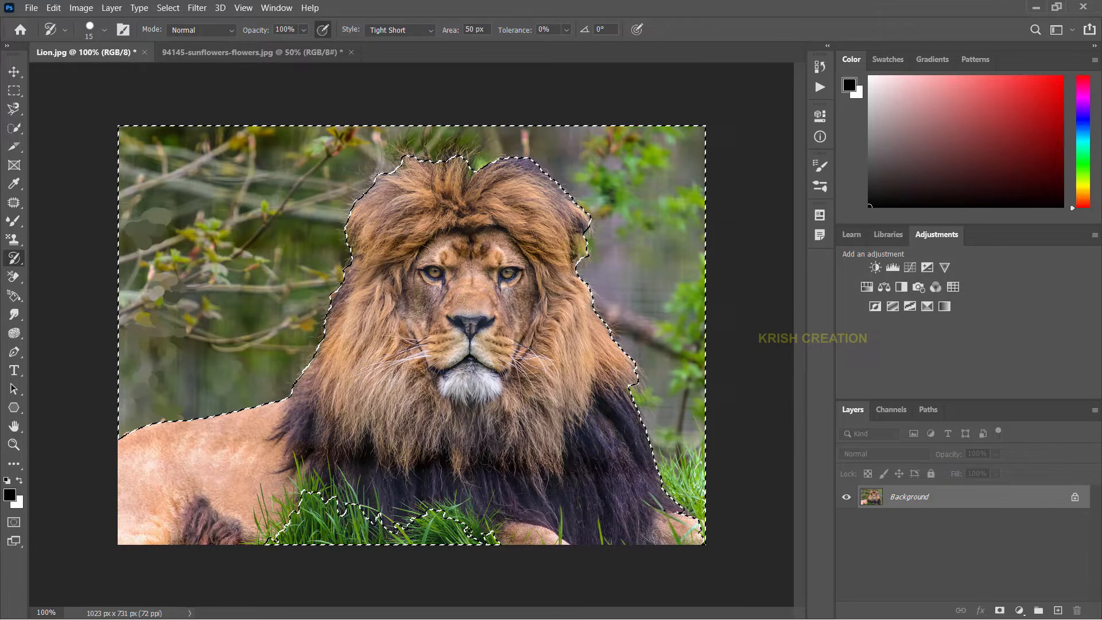
mouse_move(189, 275)
mouse_down()
mouse_move(177, 323)
mouse_move(232, 365)
mouse_move(201, 369)
mouse_move(290, 275)
mouse_move(331, 269)
mouse_move(311, 237)
mouse_move(152, 305)
mouse_move(132, 279)
mouse_move(196, 161)
mouse_move(244, 112)
mouse_move(282, 144)
mouse_move(151, 158)
mouse_move(145, 148)
mouse_move(273, 145)
mouse_move(300, 172)
mouse_move(403, 131)
mouse_move(376, 168)
mouse_move(457, 147)
mouse_move(484, 160)
mouse_move(486, 151)
mouse_move(421, 136)
mouse_move(666, 148)
mouse_move(670, 203)
mouse_move(625, 159)
mouse_move(653, 208)
mouse_move(593, 152)
mouse_move(591, 240)
mouse_move(624, 313)
mouse_move(589, 249)
mouse_move(606, 294)
mouse_move(667, 371)
mouse_move(683, 338)
mouse_move(661, 316)
mouse_move(684, 399)
mouse_move(648, 228)
mouse_move(649, 377)
mouse_move(665, 441)
mouse_move(672, 225)
mouse_move(240, 327)
mouse_move(209, 268)
mouse_move(201, 372)
mouse_move(173, 379)
mouse_move(223, 386)
mouse_up()
mouse_move(285, 331)
mouse_down()
mouse_move(246, 373)
mouse_move(326, 284)
mouse_move(322, 233)
mouse_move(500, 142)
mouse_move(547, 144)
mouse_move(432, 494)
mouse_move(409, 601)
mouse_move(322, 513)
mouse_move(285, 534)
mouse_move(302, 514)
mouse_move(354, 545)
mouse_move(361, 534)
mouse_move(432, 528)
mouse_move(410, 536)
mouse_move(501, 538)
mouse_move(456, 512)
mouse_move(483, 531)
mouse_move(294, 522)
mouse_move(323, 524)
mouse_up()
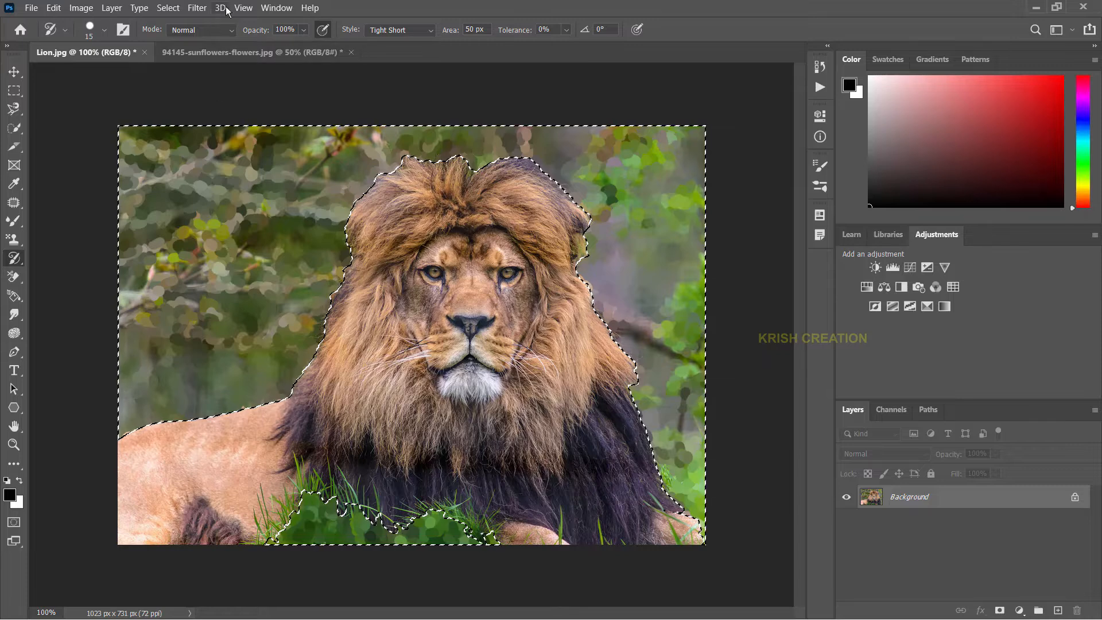
Clear the selection and paint over the grass edges in front of the lion with a smaller Art History Brush of about 10 px
click(178, 7)
click(184, 36)
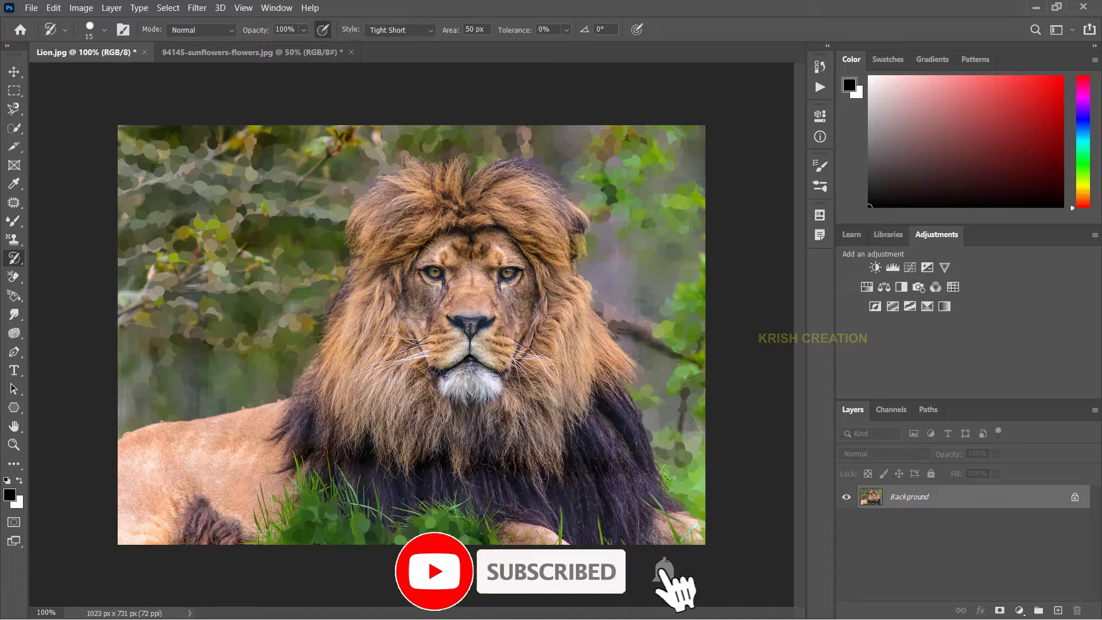
click(297, 481)
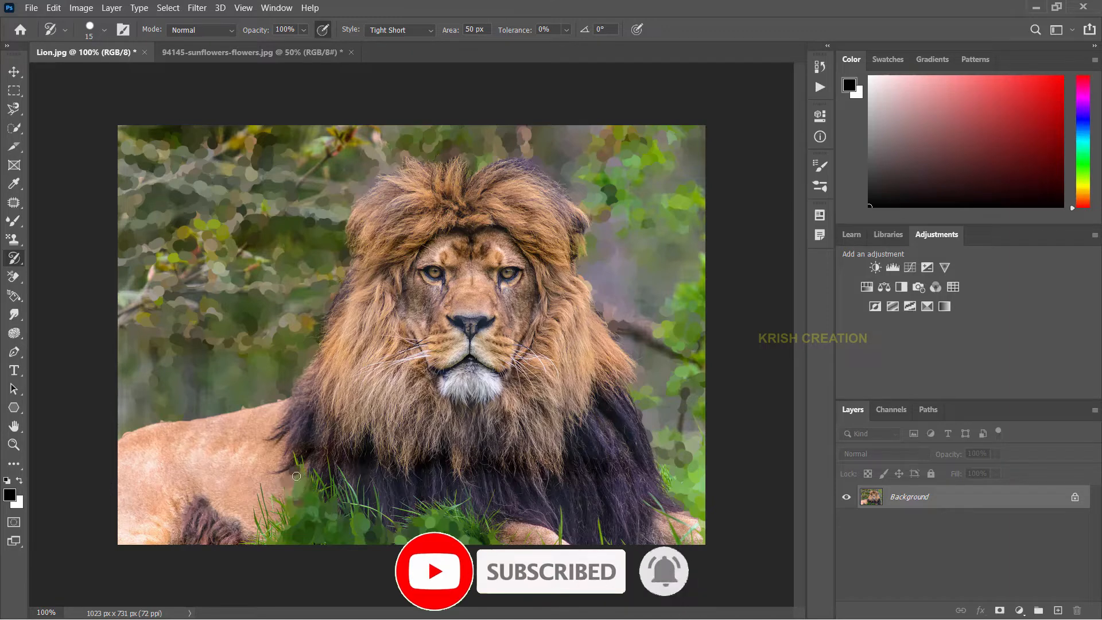
click(336, 501)
key(bracketleft)
key(bracketleft)
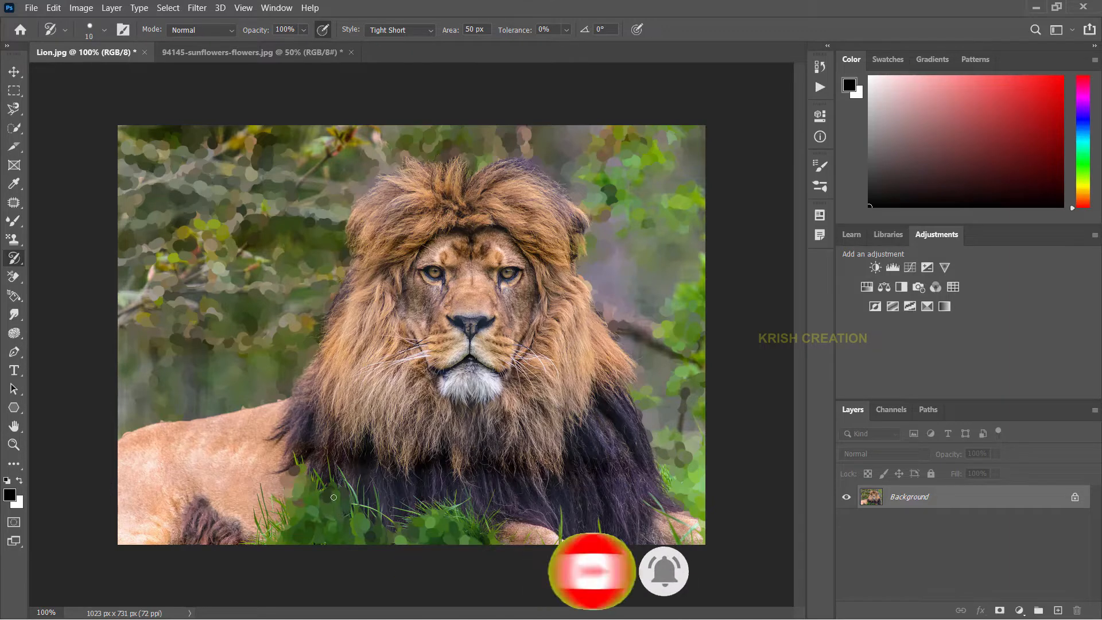
mouse_move(407, 533)
mouse_down()
mouse_move(413, 517)
mouse_move(444, 504)
mouse_move(494, 534)
mouse_up()
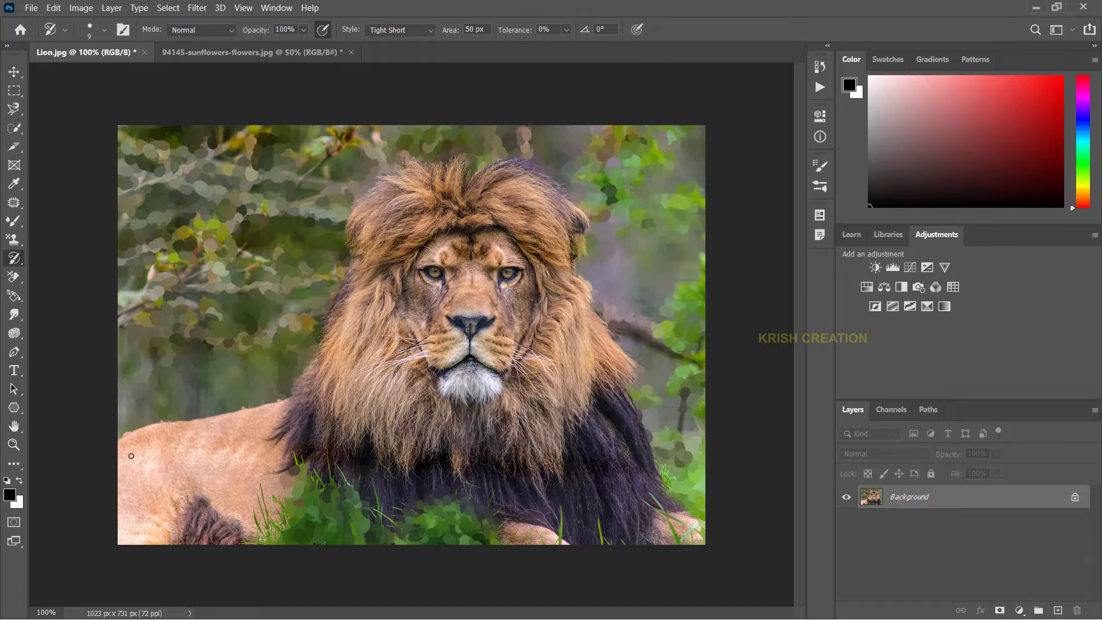
Paint the lion's body and dark lower mane with Tight Short strokes, reducing the brush size to 8 px
key(bracketright)
mouse_move(134, 451)
mouse_down()
mouse_move(136, 516)
mouse_move(152, 517)
mouse_move(161, 495)
mouse_move(149, 473)
mouse_move(170, 472)
mouse_move(147, 504)
mouse_move(248, 504)
mouse_move(357, 418)
mouse_move(257, 411)
mouse_move(174, 442)
mouse_move(281, 436)
mouse_up()
key(bracketleft)
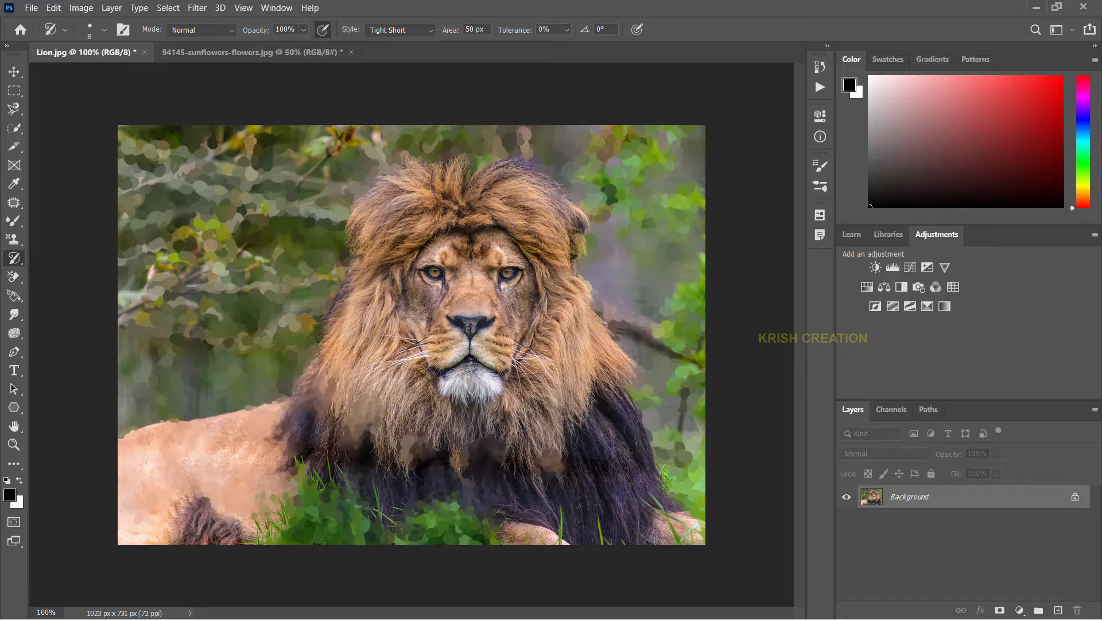
mouse_move(551, 479)
mouse_down()
mouse_move(594, 429)
mouse_move(634, 519)
mouse_move(683, 531)
mouse_move(519, 523)
mouse_move(552, 531)
mouse_move(597, 399)
mouse_move(623, 380)
mouse_up()
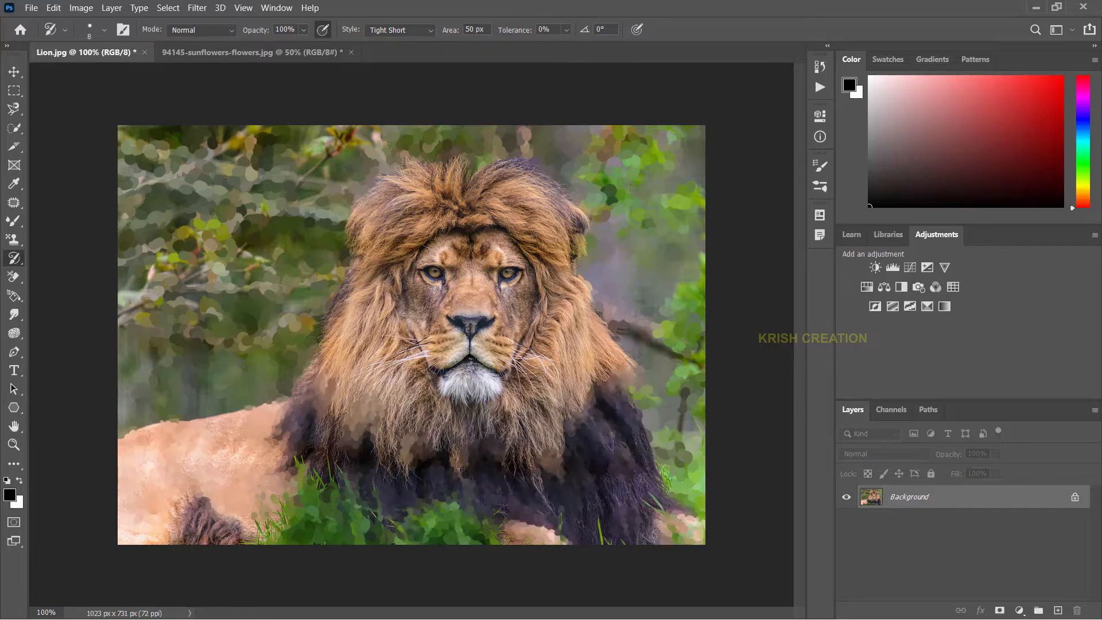
mouse_move(608, 419)
mouse_down()
mouse_move(379, 453)
mouse_move(307, 396)
mouse_move(400, 439)
mouse_move(314, 397)
mouse_up()
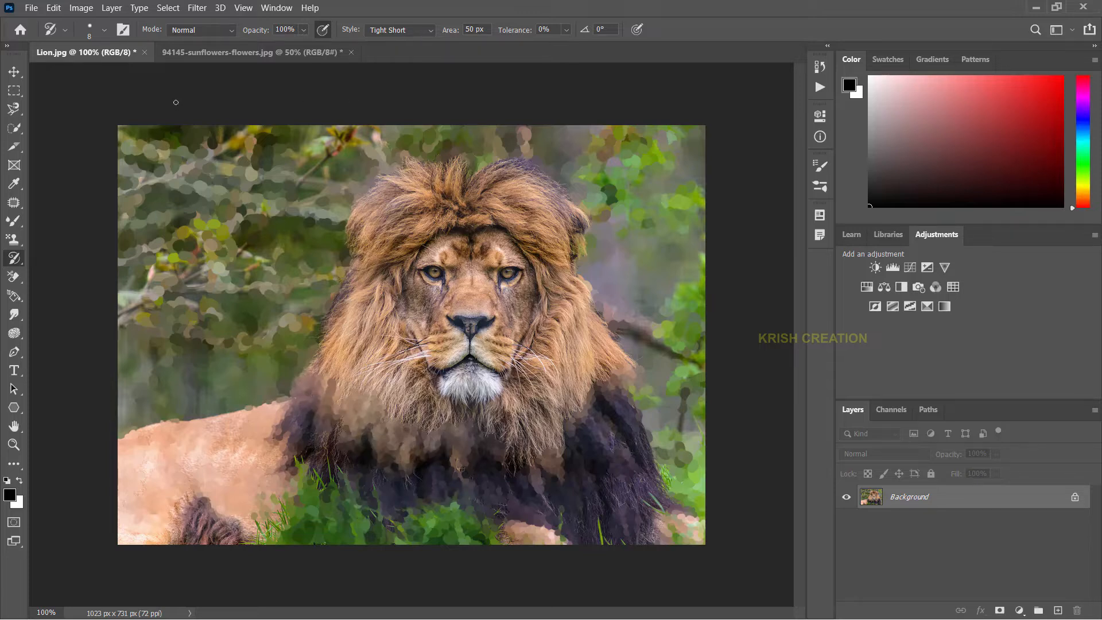
Change the Art History Brush style to Dab and paint the lion's upper mane and face, using 5 px for fine areas
click(415, 29)
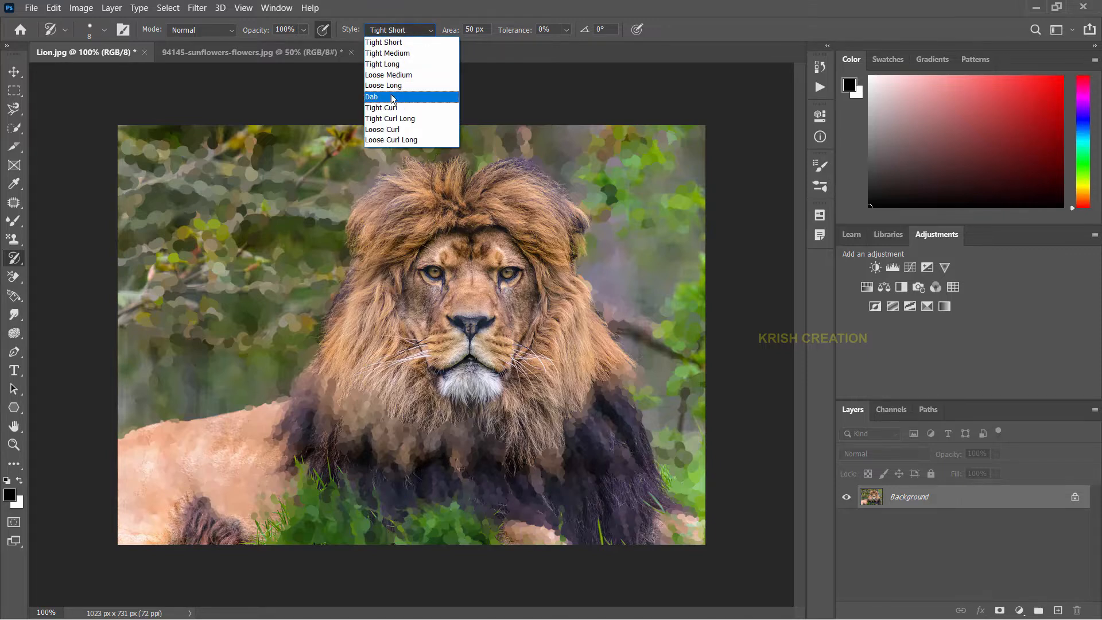
click(390, 97)
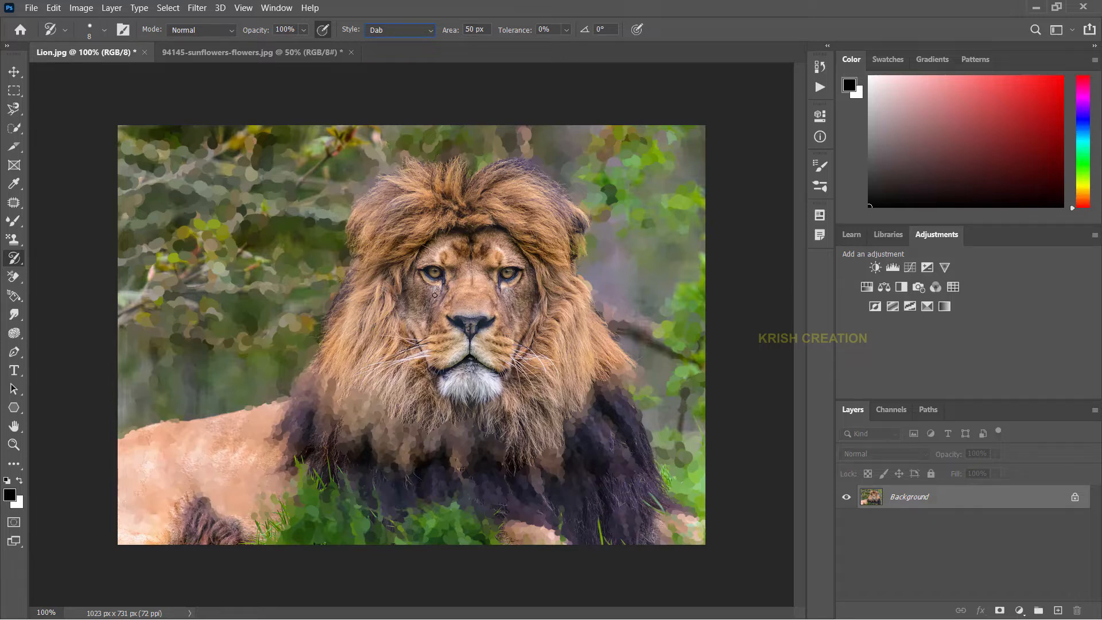
drag(329, 294, 460, 335)
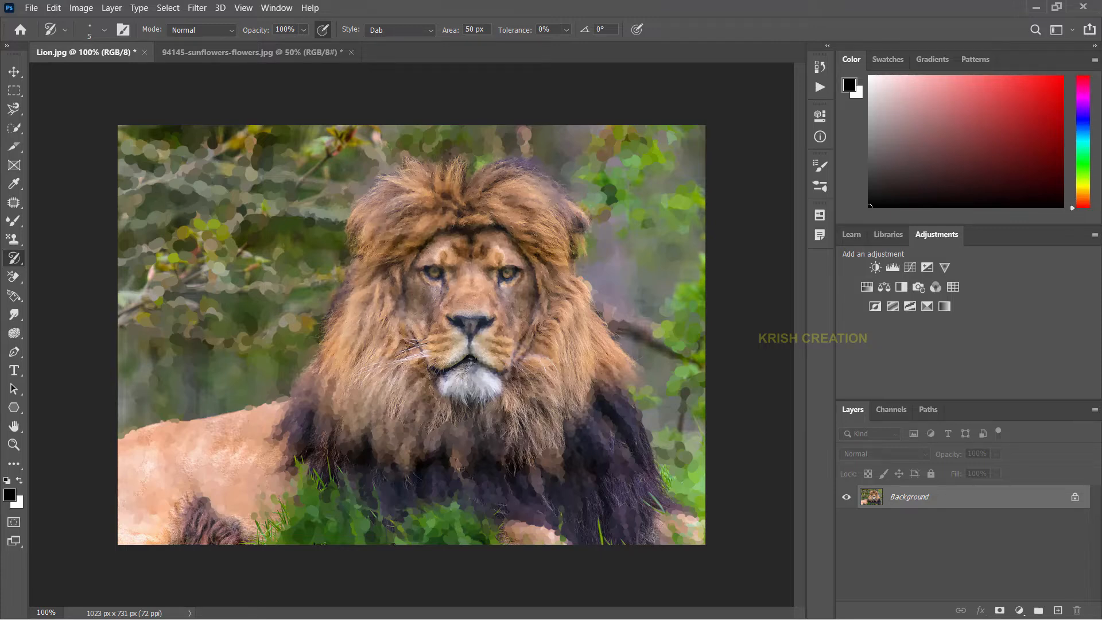
drag(456, 376, 470, 362)
Switch to the History Brush on the lion image and enlarge the brush to 35 px
right_click(14, 258)
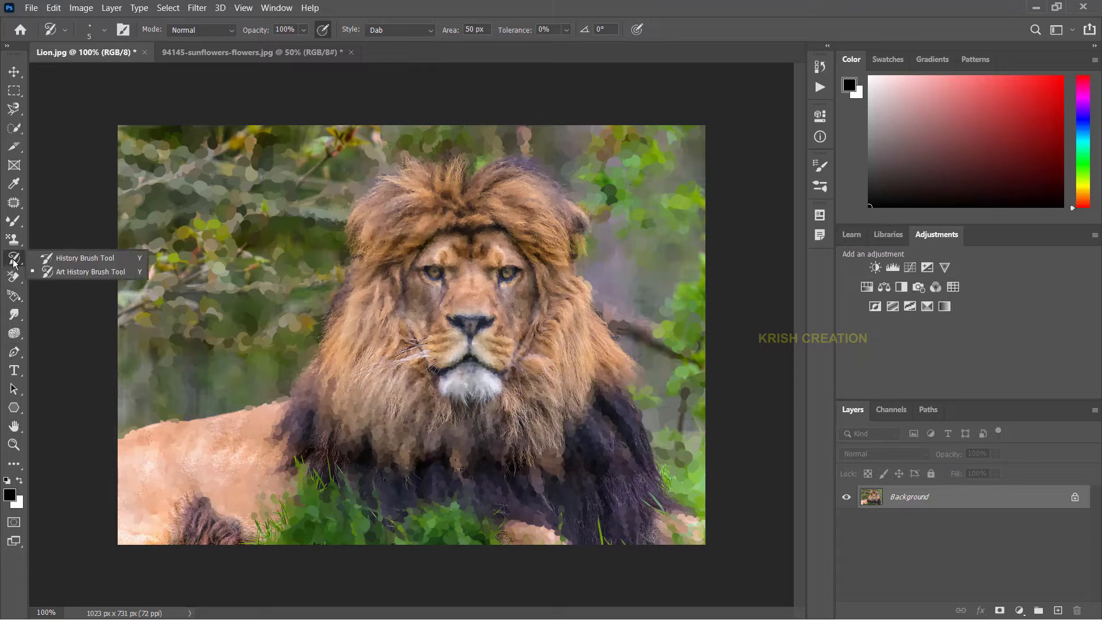
click(85, 259)
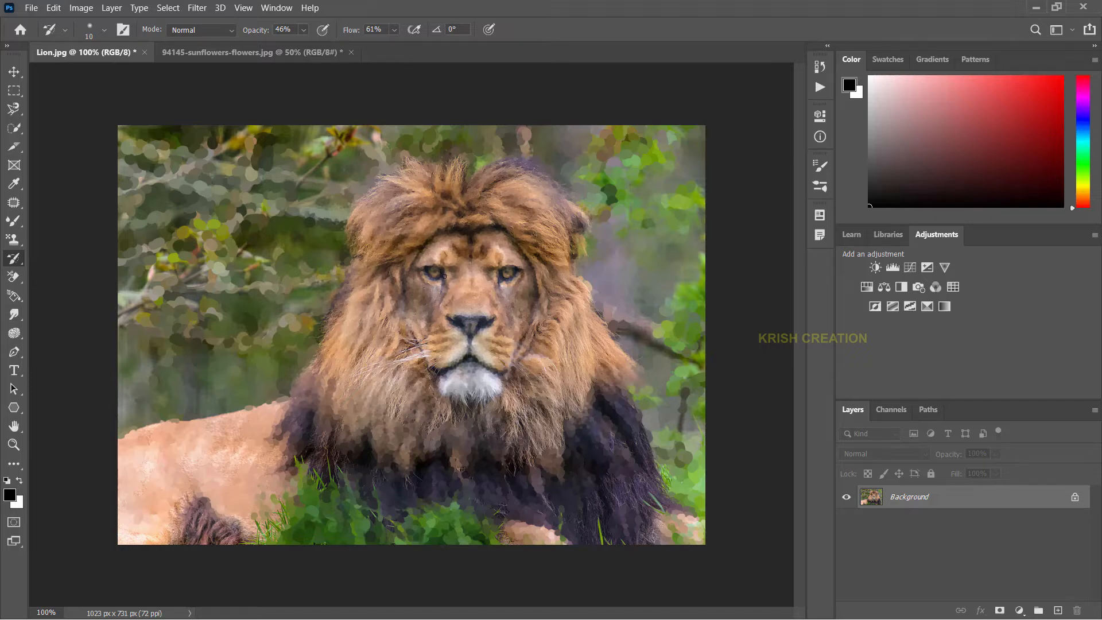
key(bracketright)
key(bracketright)
key(bracketright)
key(bracketright)
key(bracketright)
right_click(14, 258)
click(64, 258)
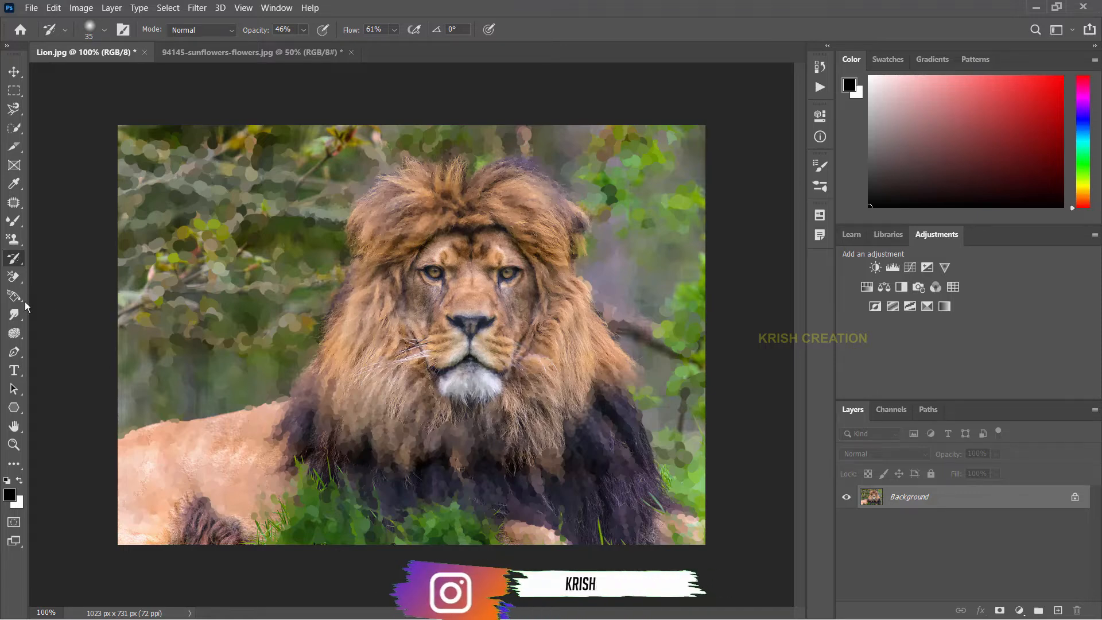
Try 20 px Tight Curl Long Art History Brush strokes on the background beside the lion's mane, and undo them
right_click(14, 259)
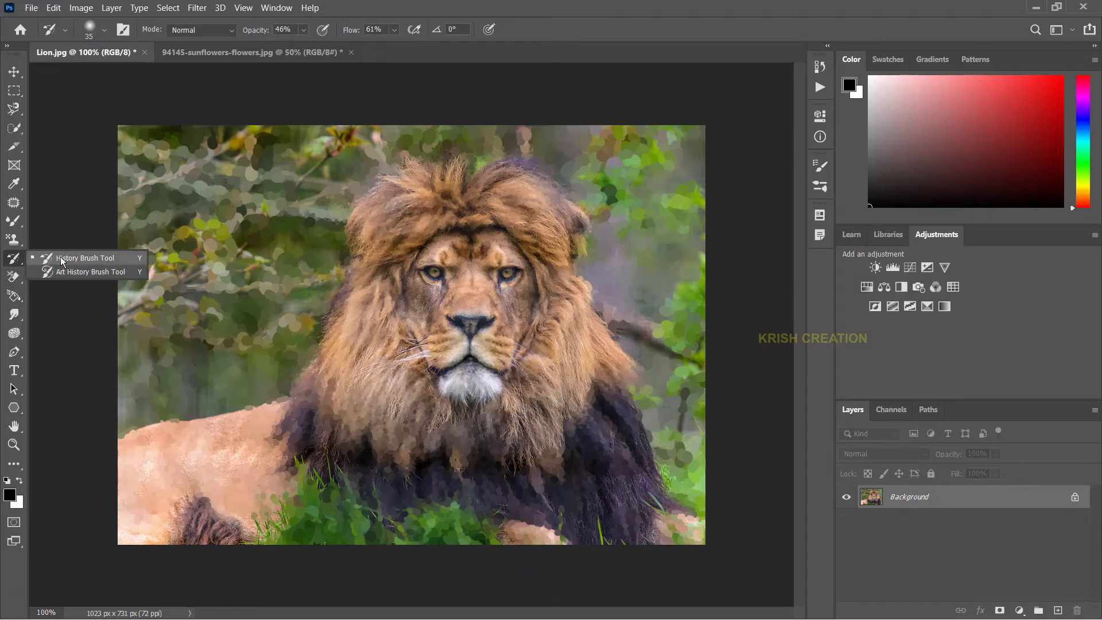
click(80, 271)
click(426, 30)
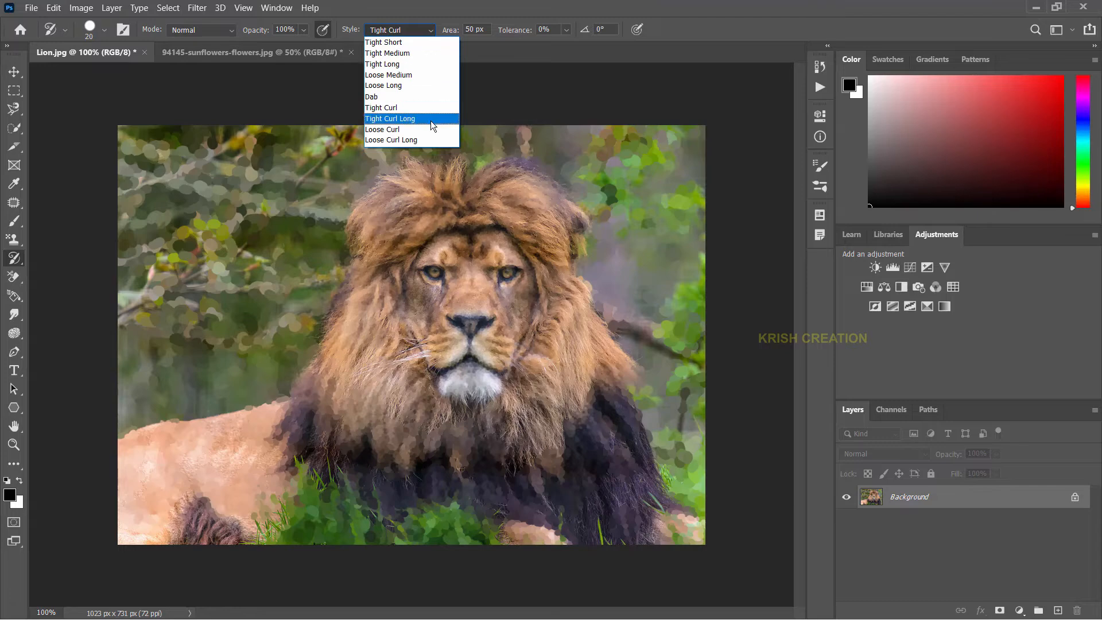
click(391, 119)
mouse_move(630, 218)
mouse_down()
mouse_move(612, 355)
mouse_move(639, 389)
mouse_move(639, 424)
mouse_move(650, 399)
mouse_up()
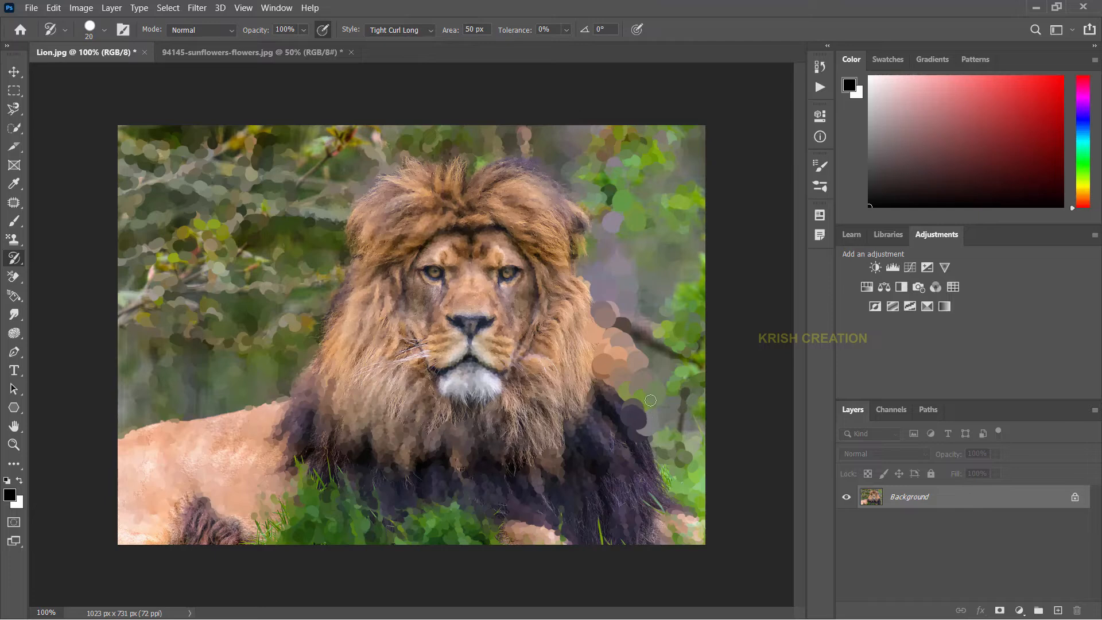
key(ctrl+z)
Choose the textured 60 px brush tip for the Art History Brush and set its style to Dab
right_click(818, 168)
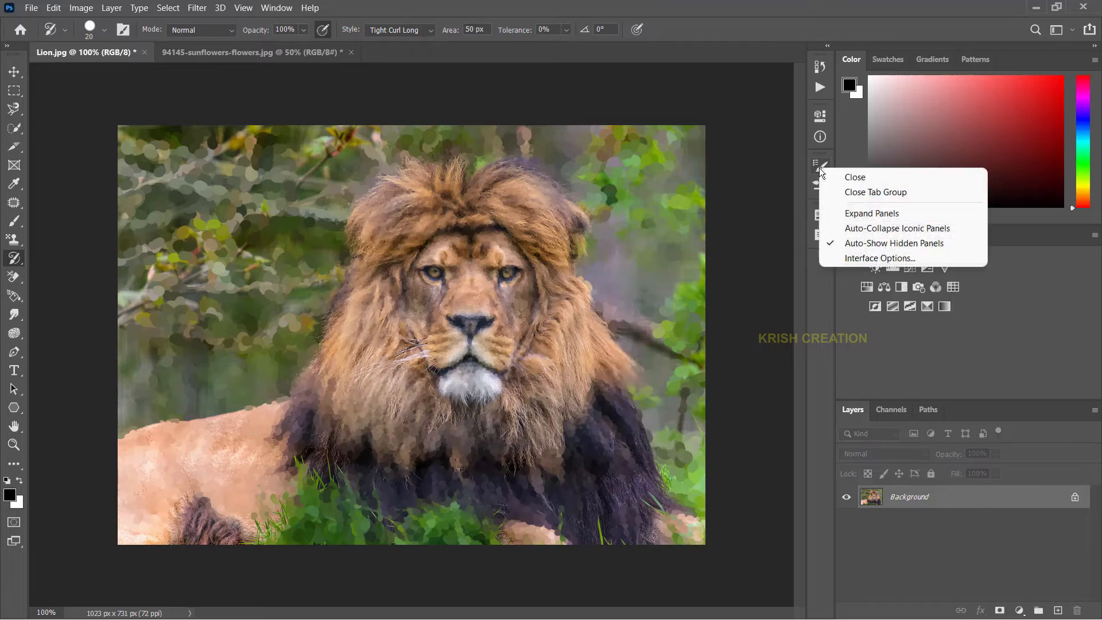
click(818, 166)
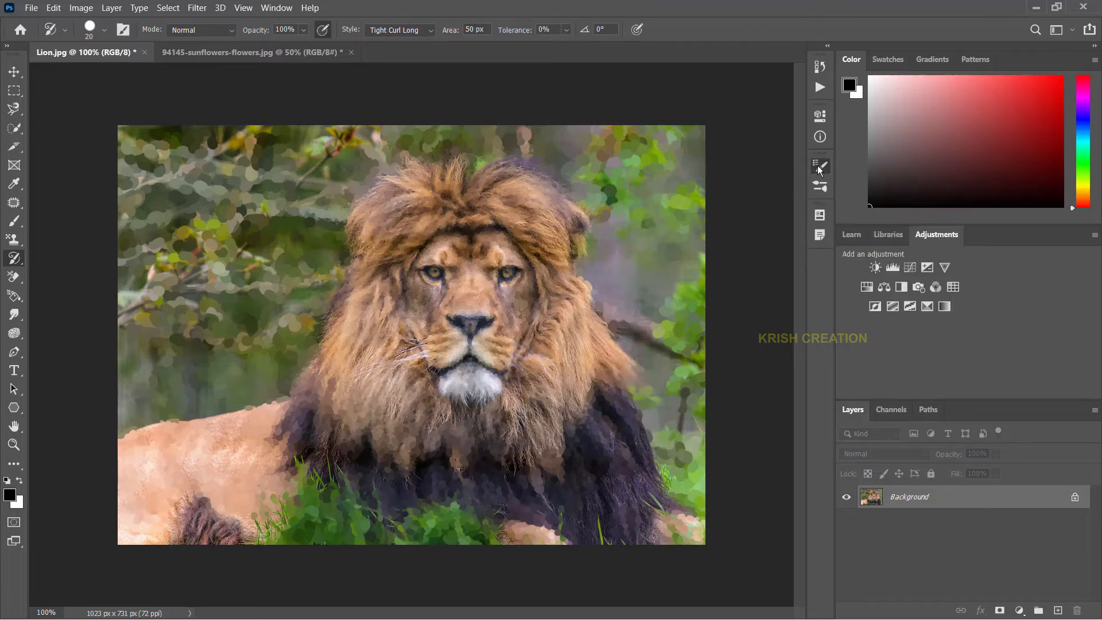
click(818, 165)
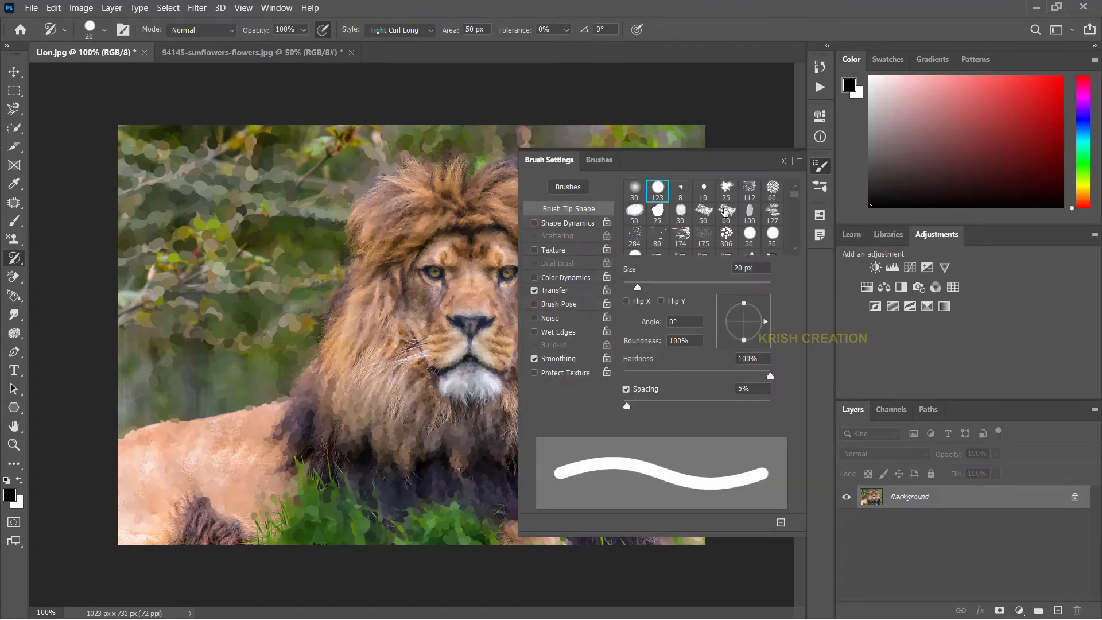
click(775, 190)
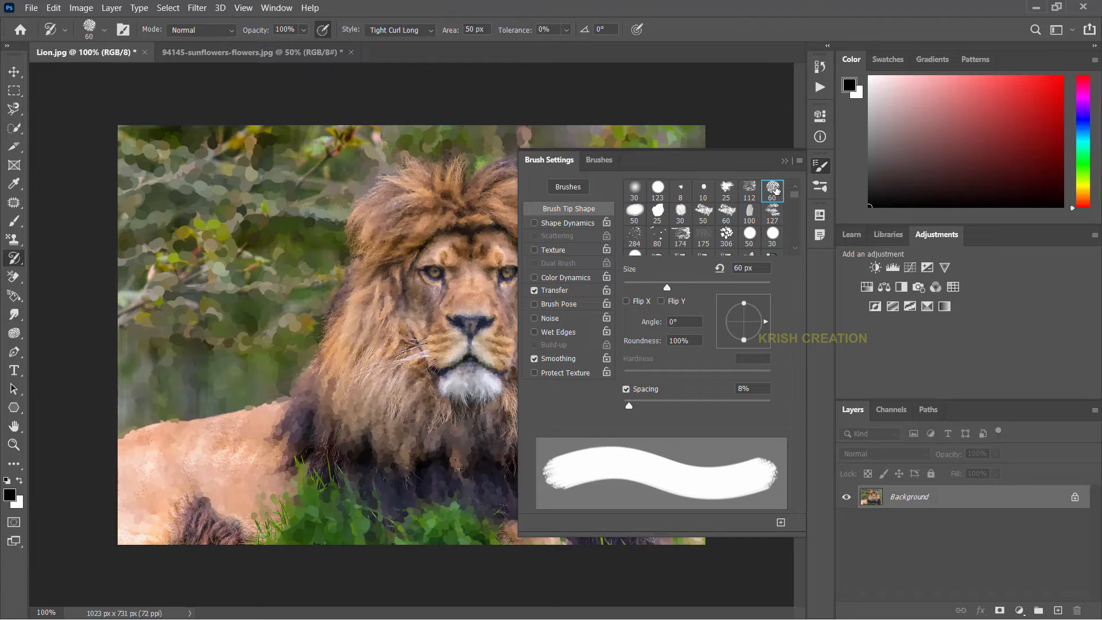
click(818, 165)
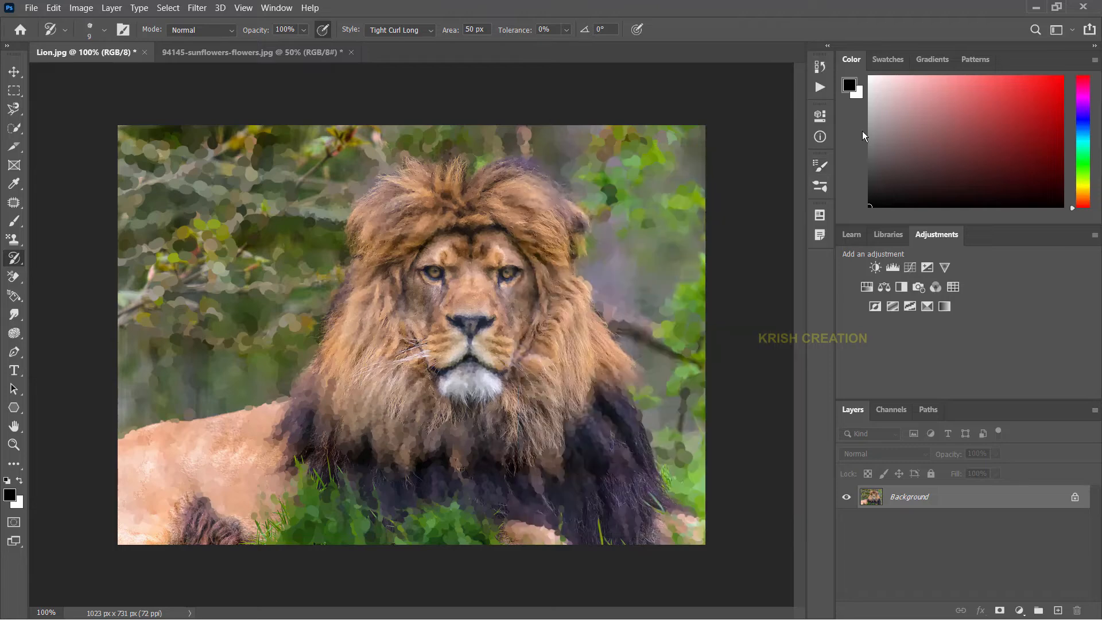
click(422, 34)
Switch to the sunflowers image and choose the Hard Round Pressure Size brush preset at 35 px
click(236, 54)
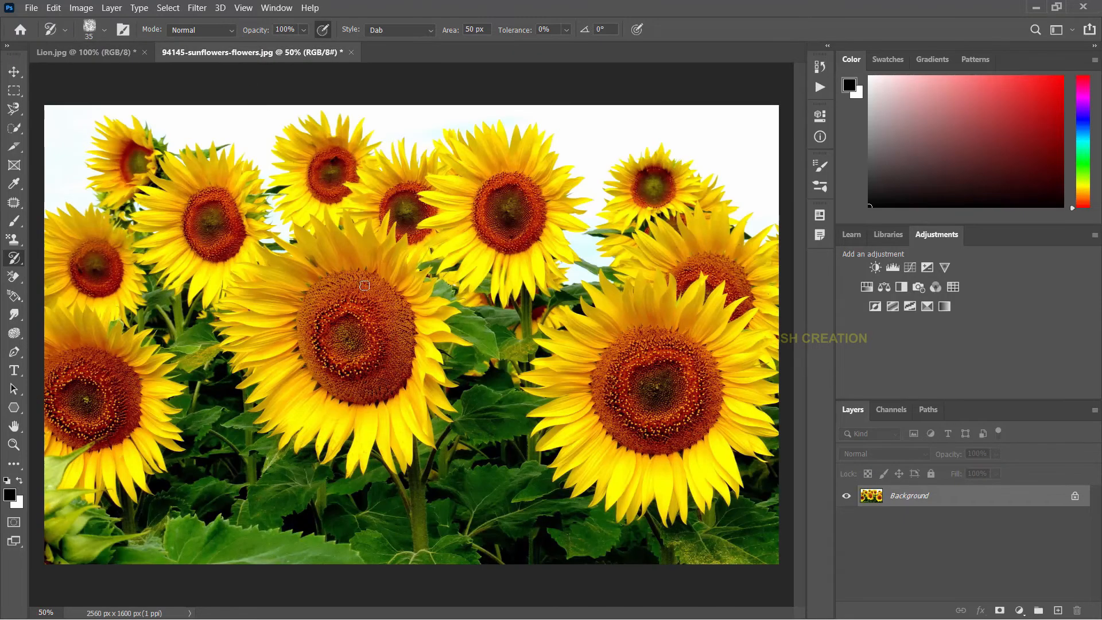
click(820, 167)
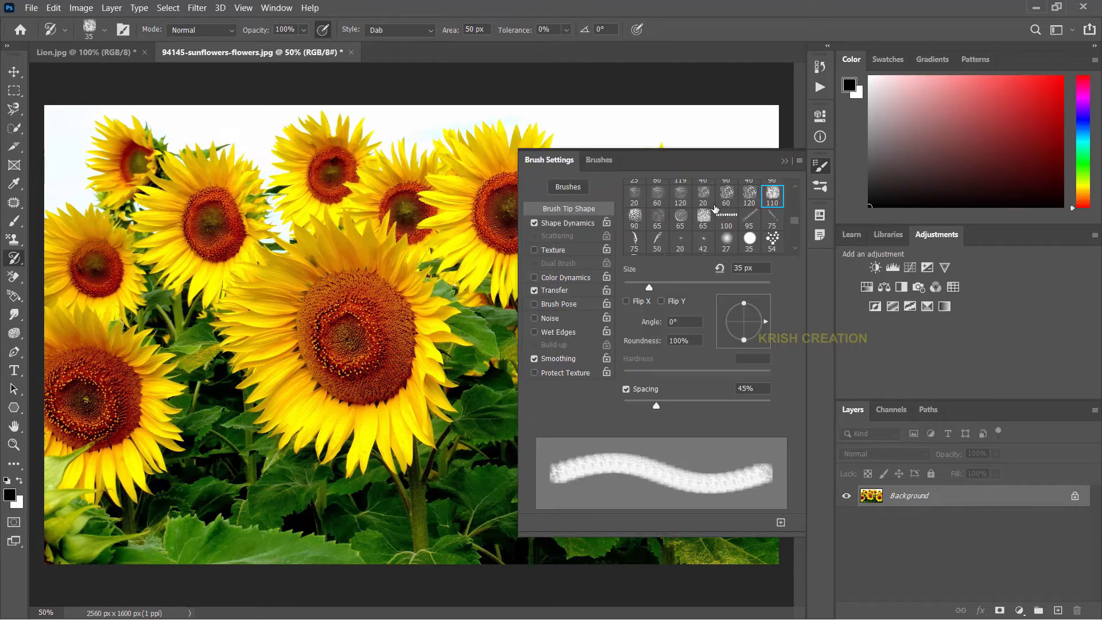
click(599, 159)
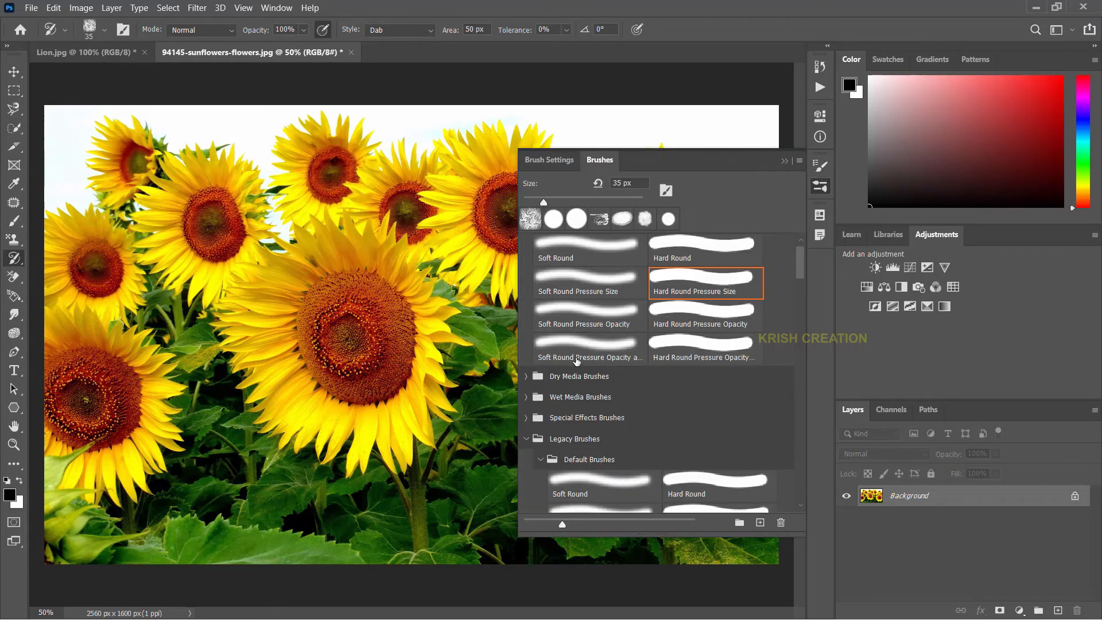
click(679, 274)
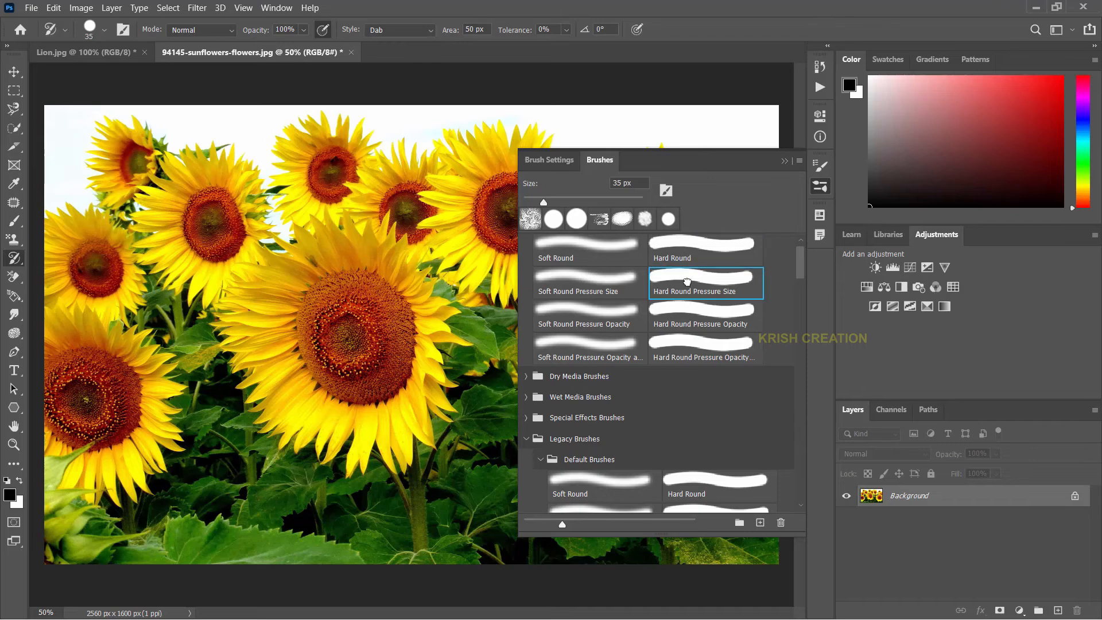
click(549, 160)
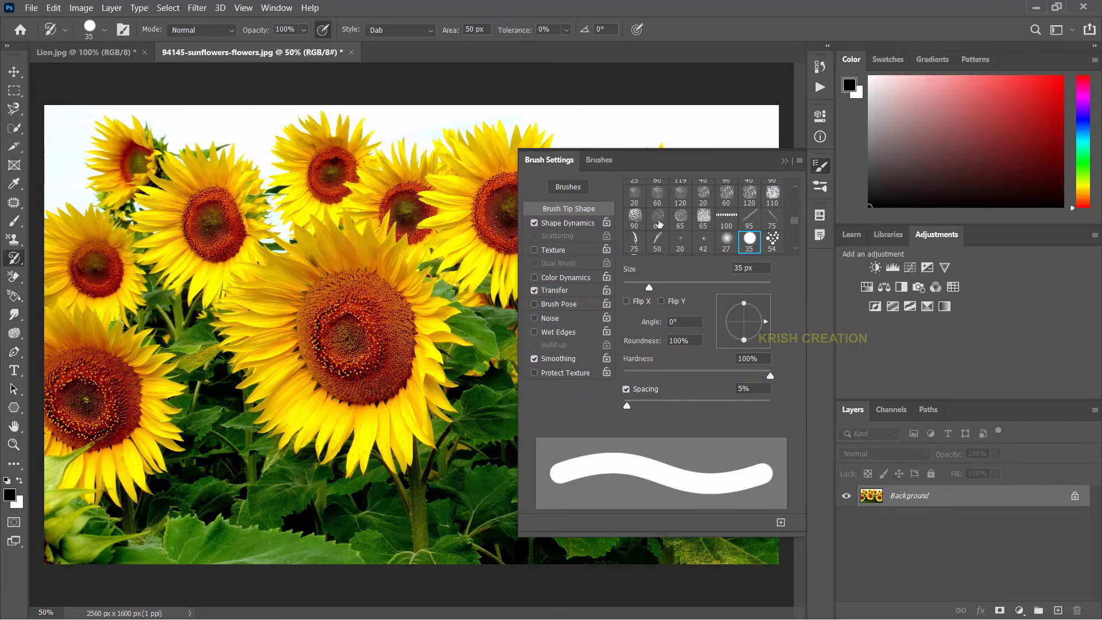
Browse the brush tips and try the 56 px bristle tip and the textured 110 px and 29 px tips
scroll(658, 222, up, 1)
scroll(740, 225, up, 1)
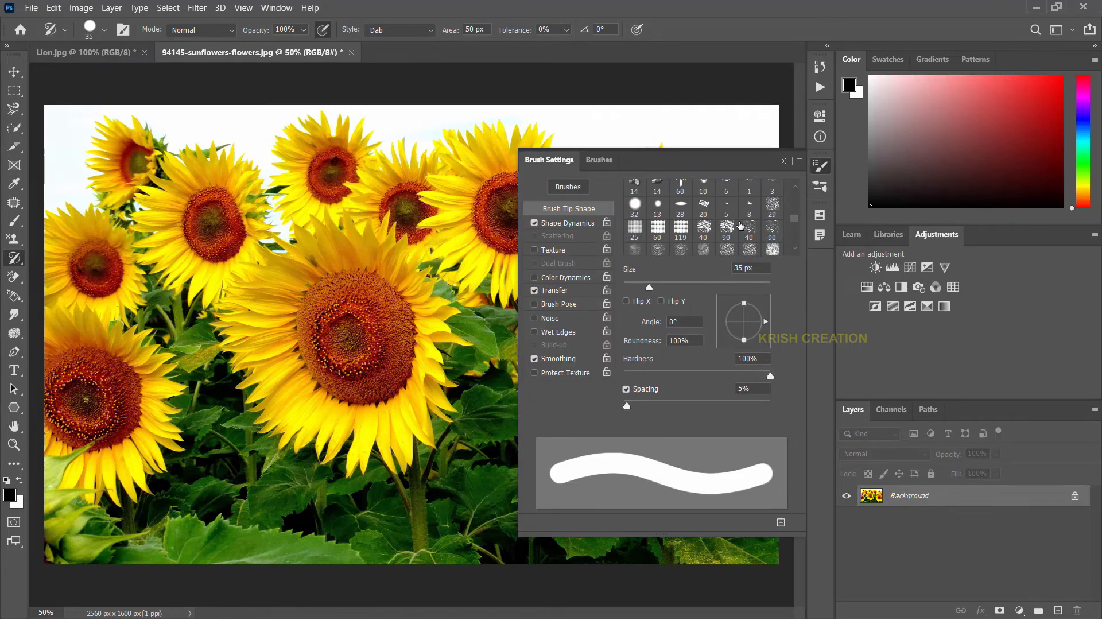
scroll(757, 221, down, 1)
scroll(757, 230, down, 1)
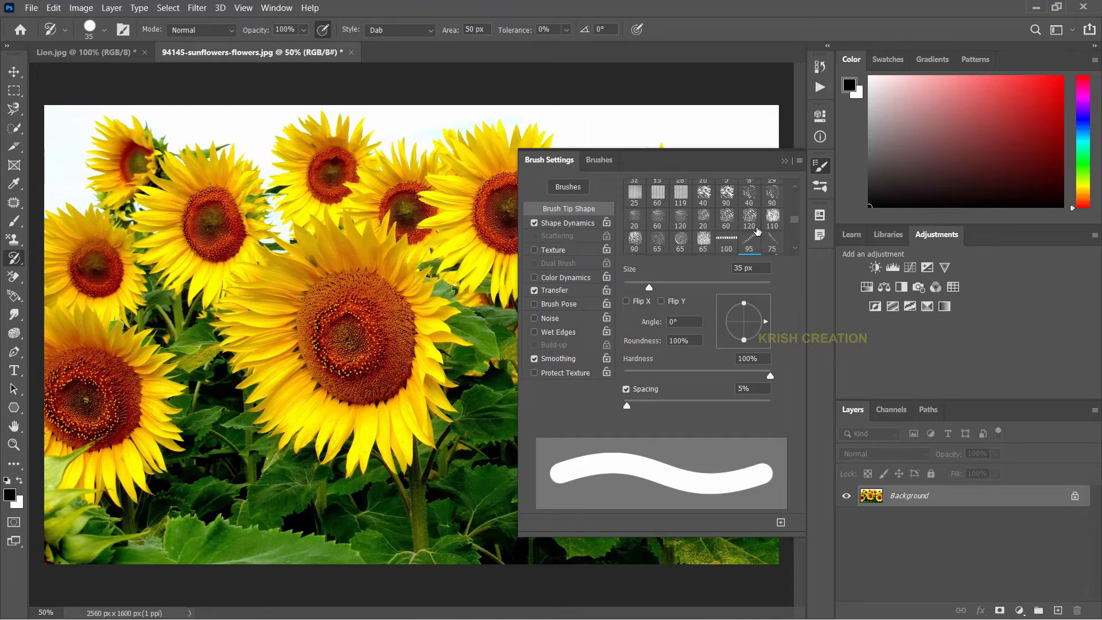
scroll(700, 221, down, 2)
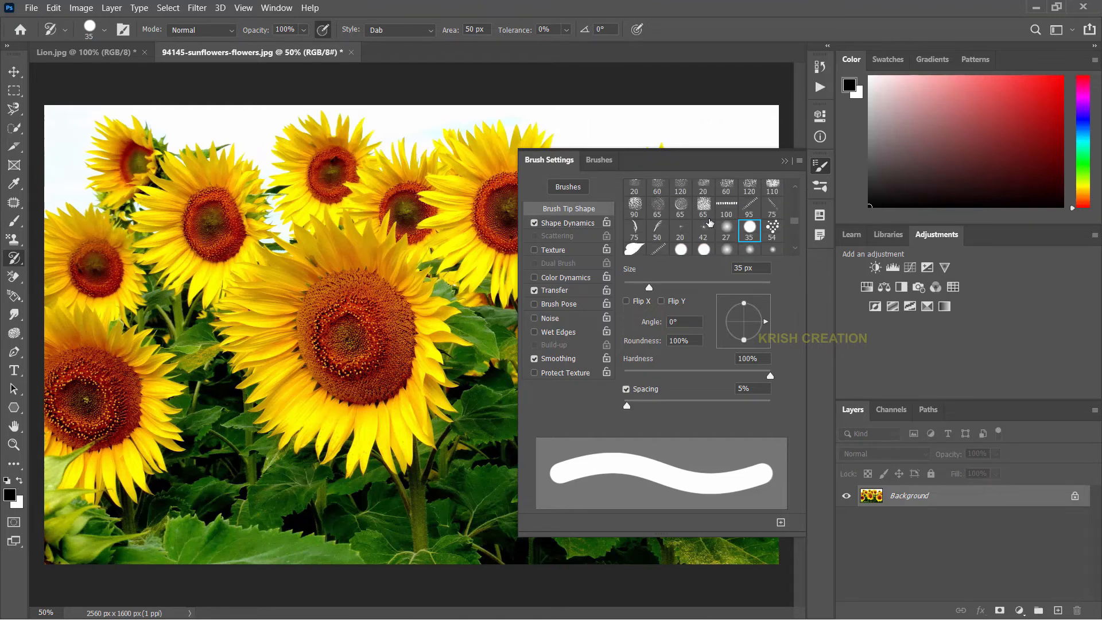
scroll(733, 216, down, 2)
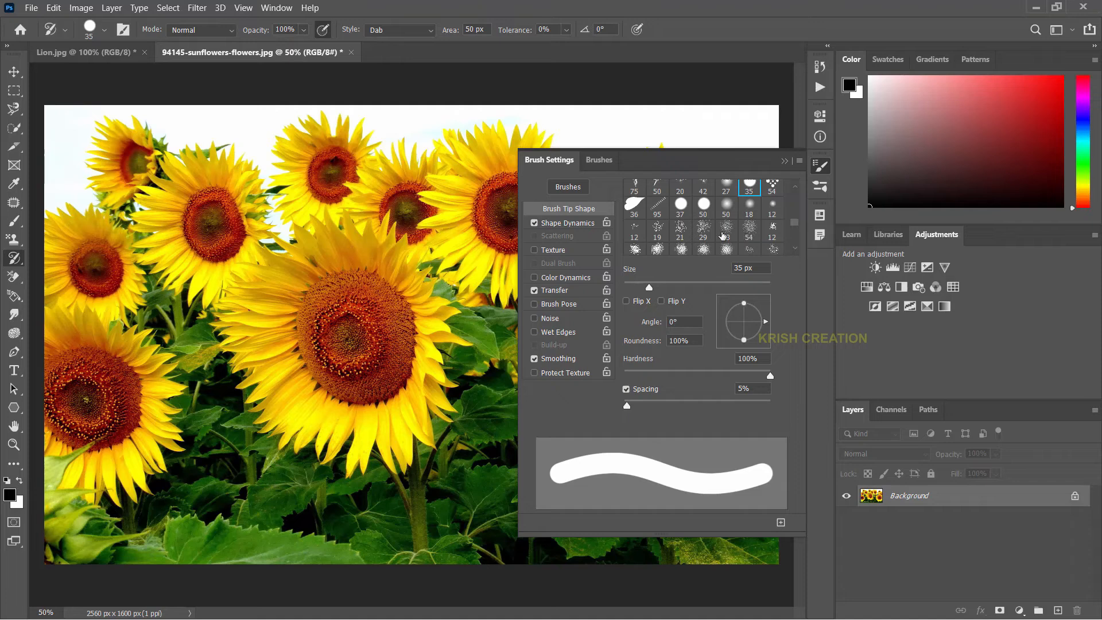
scroll(720, 235, down, 1)
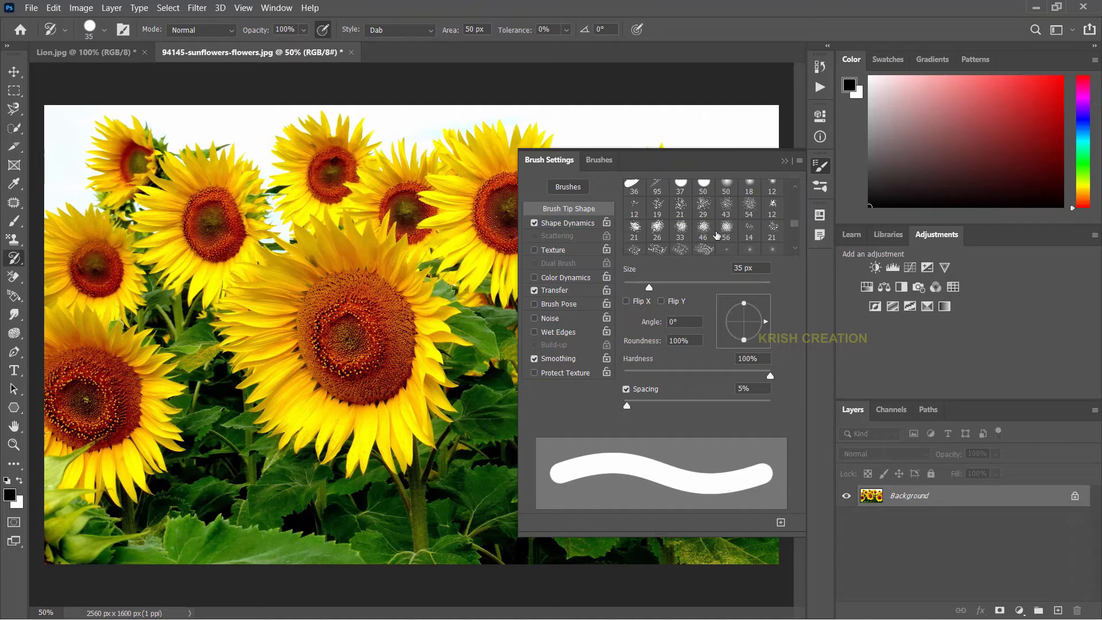
click(722, 226)
scroll(740, 224, up, 5)
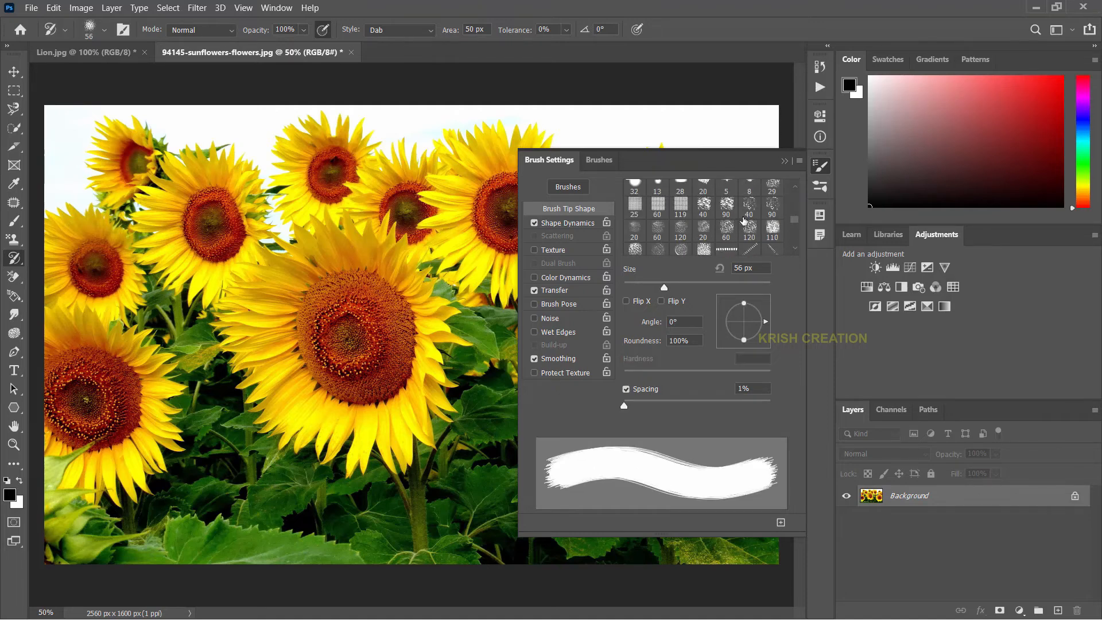
click(772, 226)
scroll(762, 220, up, 1)
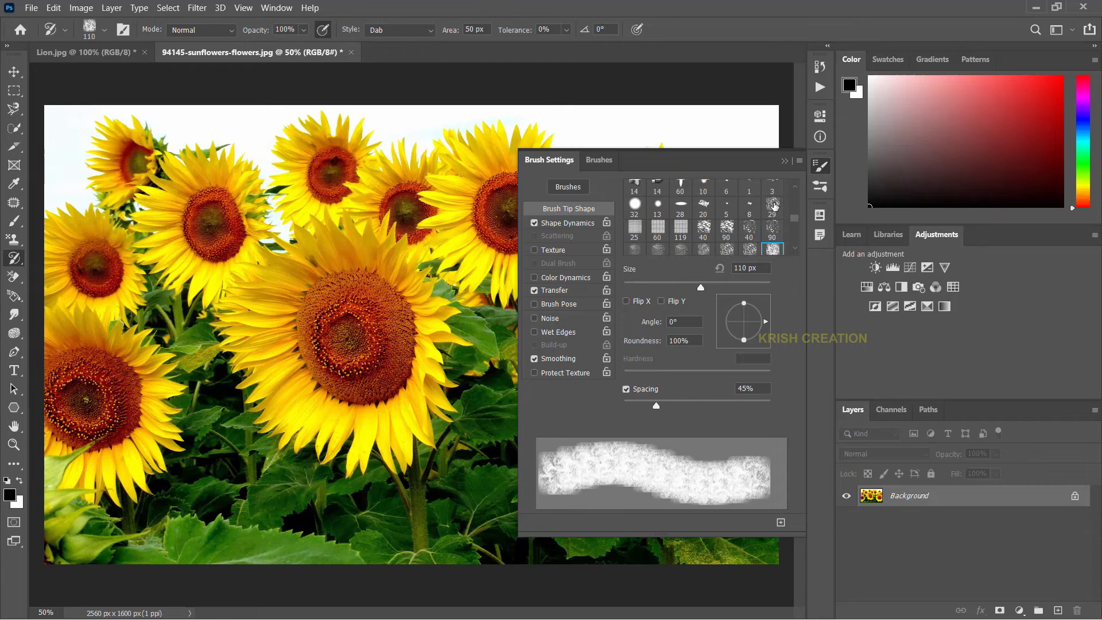
click(772, 205)
Select the textured 90 px brush tip listed just after the 110 px one and close the brush settings
scroll(664, 220, up, 1)
scroll(665, 220, up, 5)
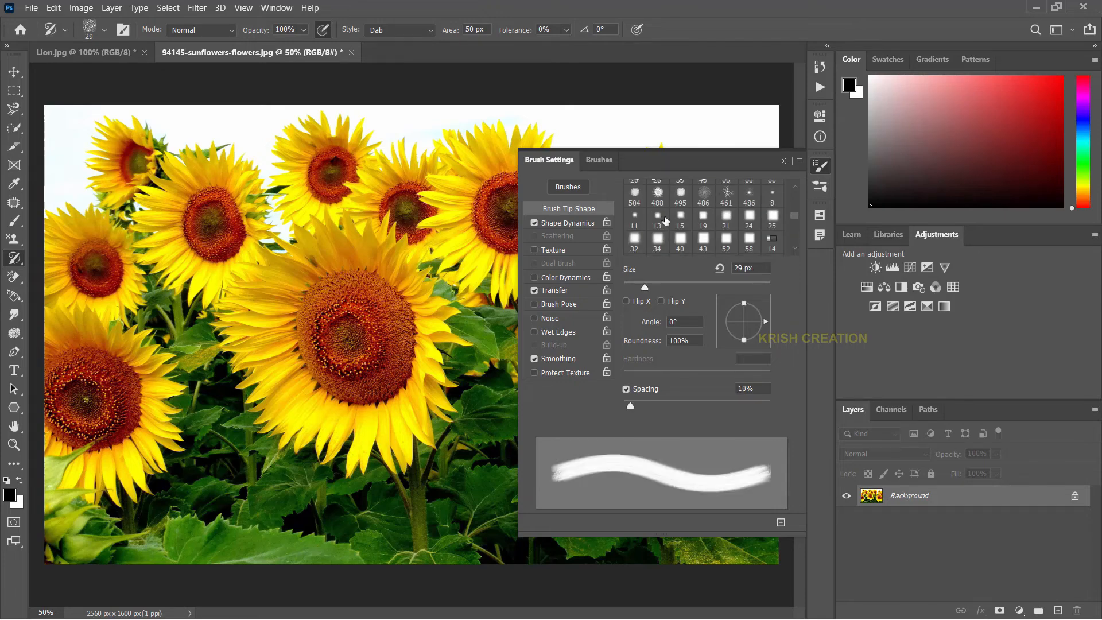
scroll(665, 220, down, 6)
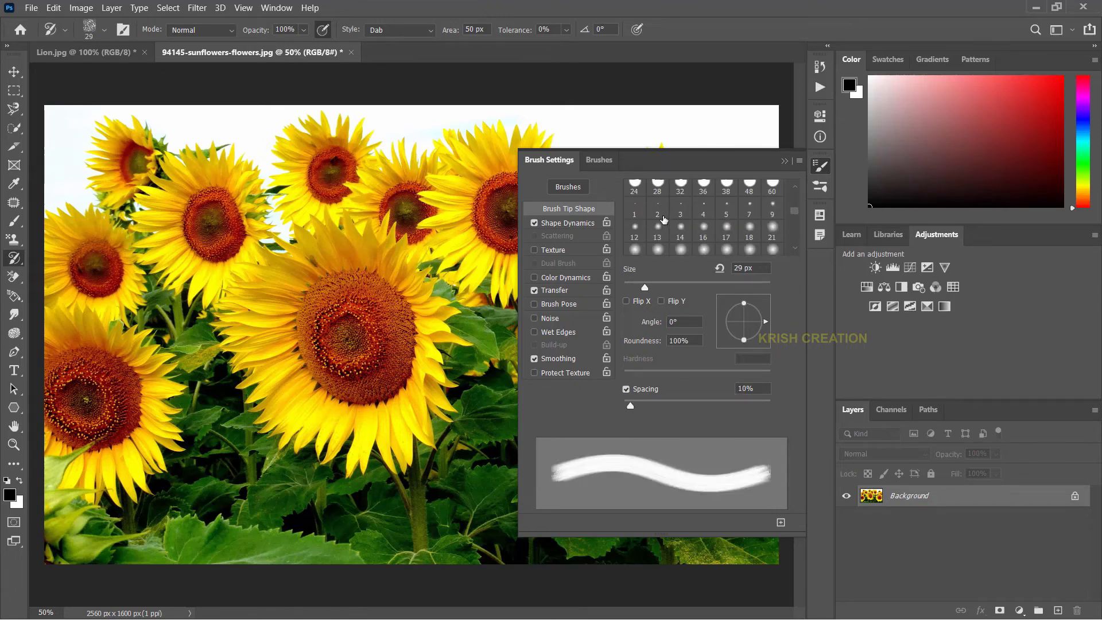
scroll(712, 211, down, 4)
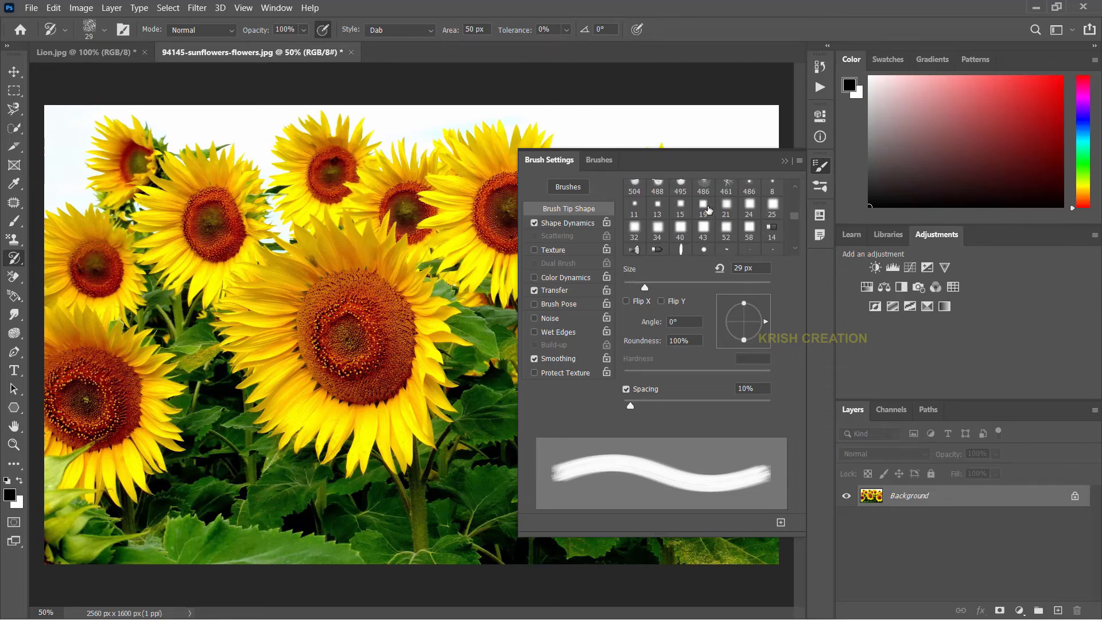
scroll(752, 231, down, 1)
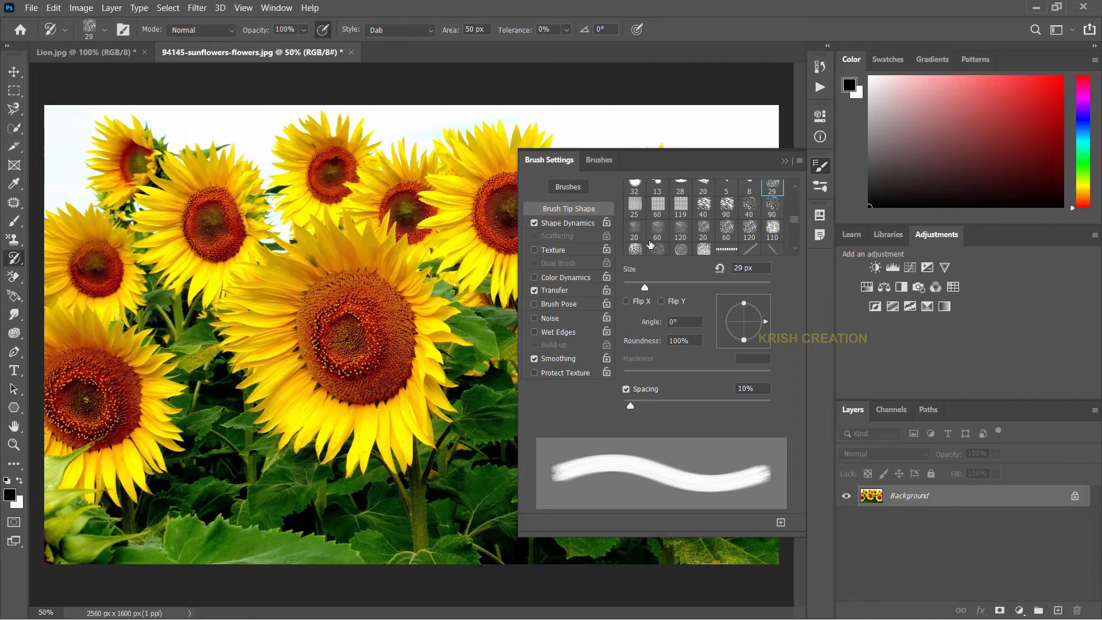
scroll(648, 244, down, 1)
click(634, 239)
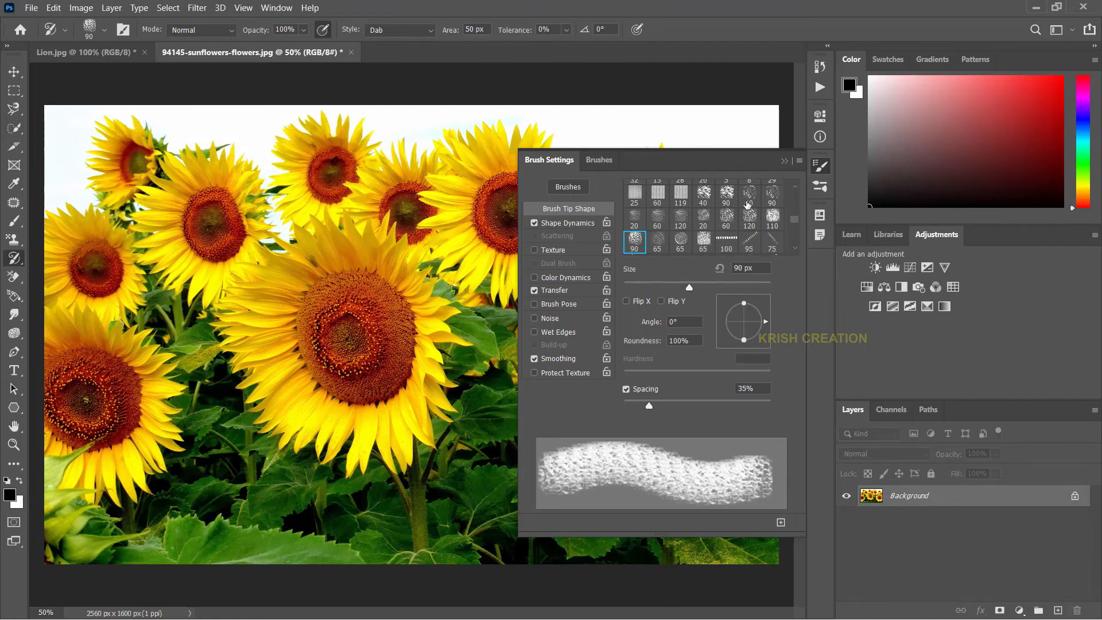
click(784, 161)
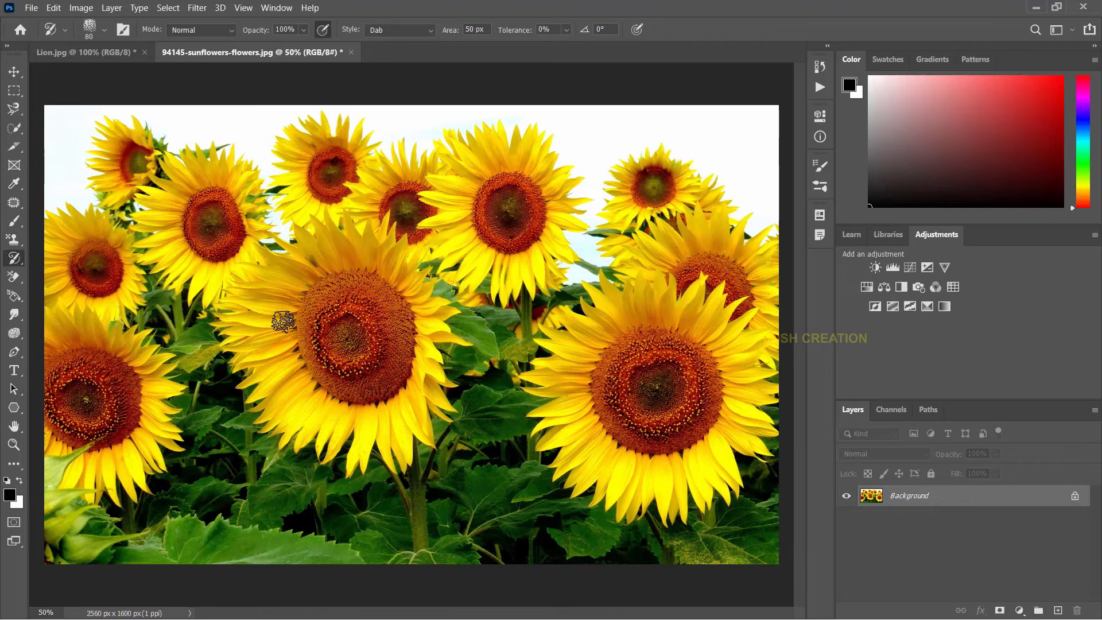
Reduce the brush to 80 px and paint over the sunflowers and leaves with Dab Art History Brush strokes
key(bracketleft)
key(bracketleft)
key(bracketleft)
mouse_move(329, 312)
mouse_down()
mouse_move(335, 340)
mouse_move(380, 326)
mouse_move(356, 288)
mouse_move(395, 357)
mouse_move(396, 323)
mouse_move(372, 299)
mouse_move(339, 307)
mouse_move(330, 326)
mouse_move(318, 317)
mouse_move(353, 380)
mouse_move(311, 329)
mouse_move(322, 347)
mouse_move(238, 318)
mouse_up()
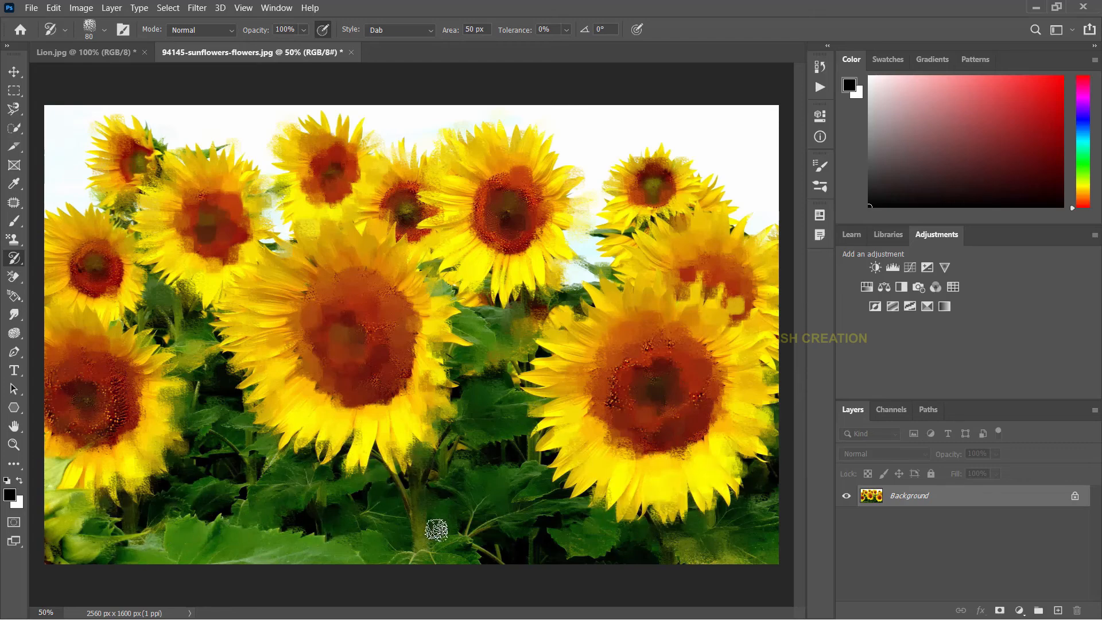
right_click(15, 258)
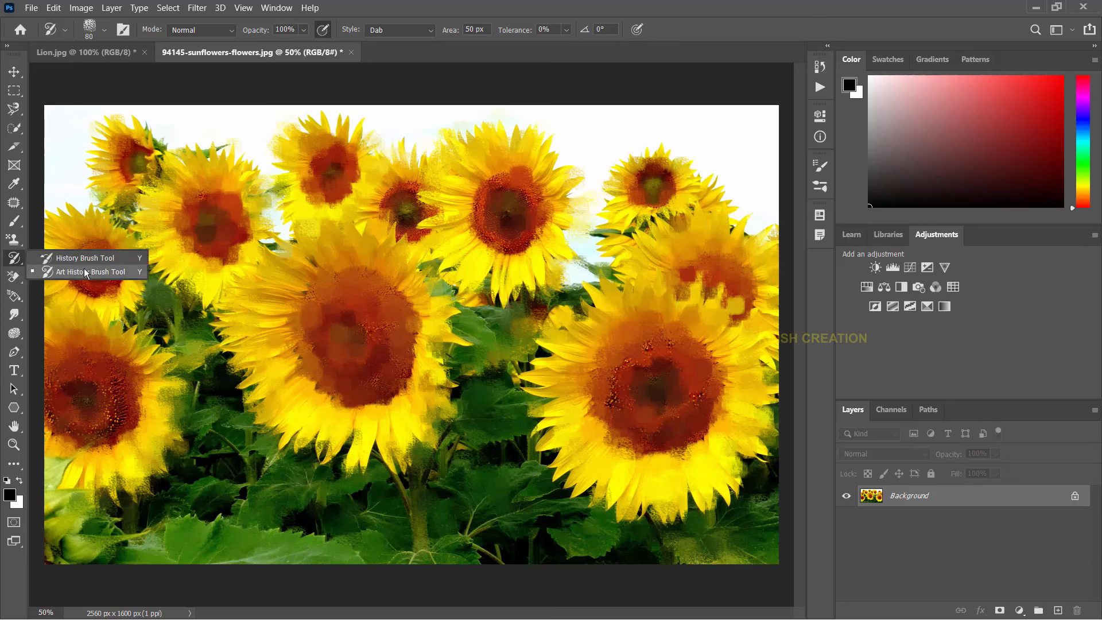
click(125, 270)
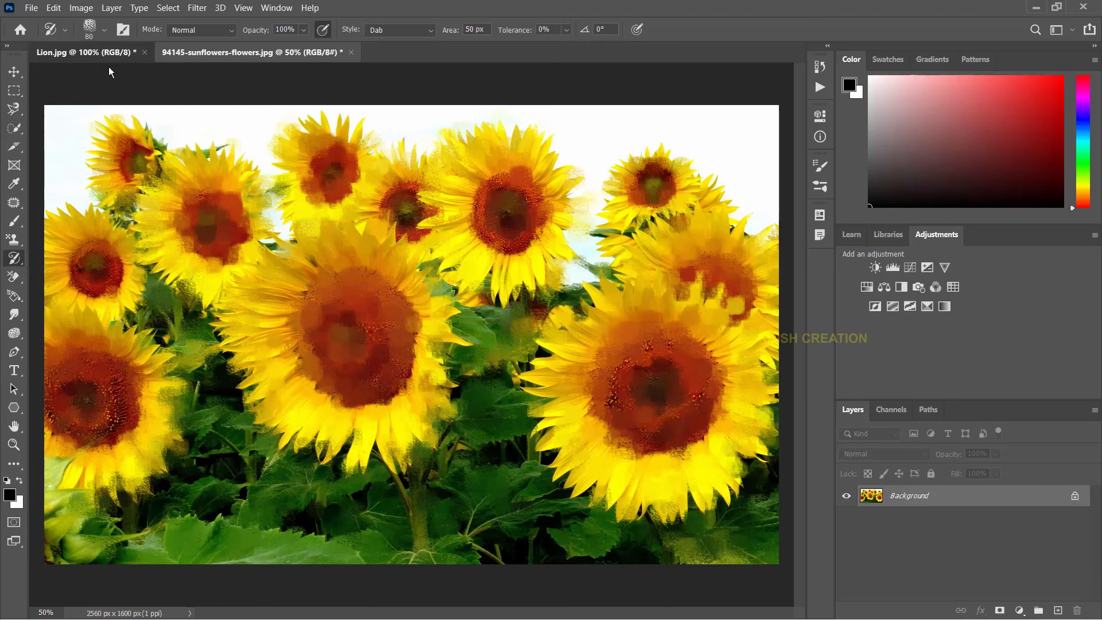
Return to the lion image, reduce the textured brush to 45 px, and paint over the background around the lion with Dab strokes
click(85, 52)
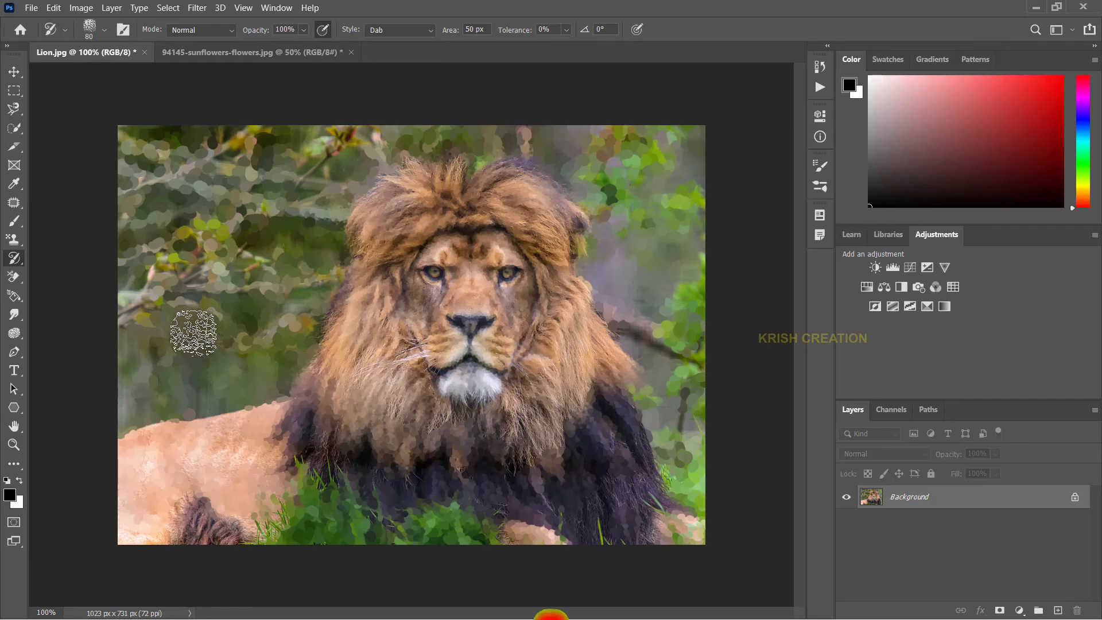
key(bracketleft)
key(bracketleft)
key(bracketleft)
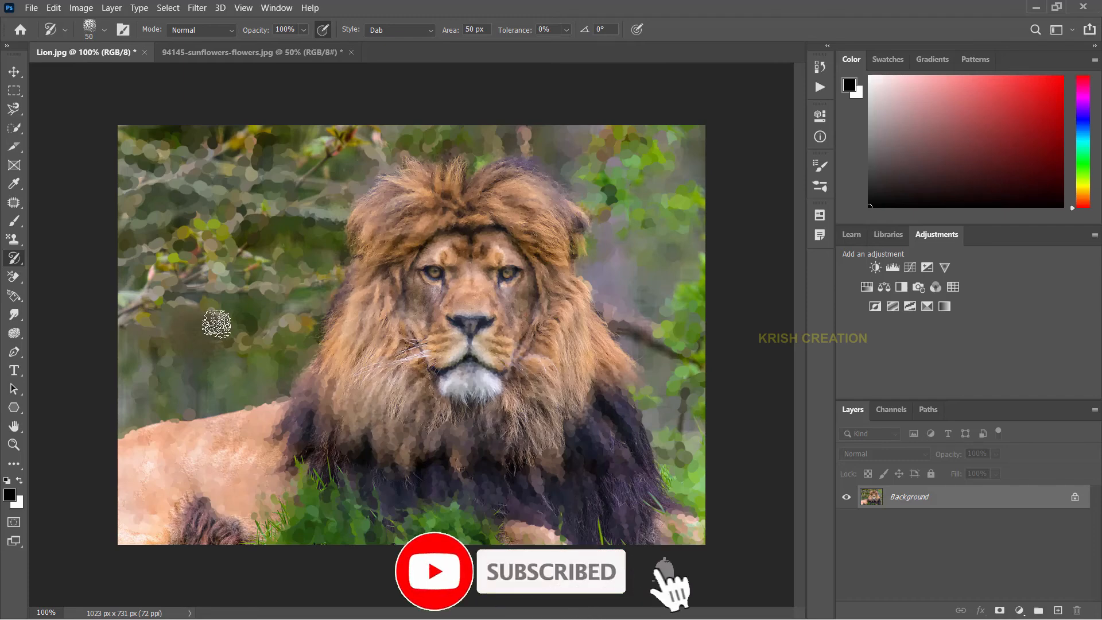
key(bracketleft)
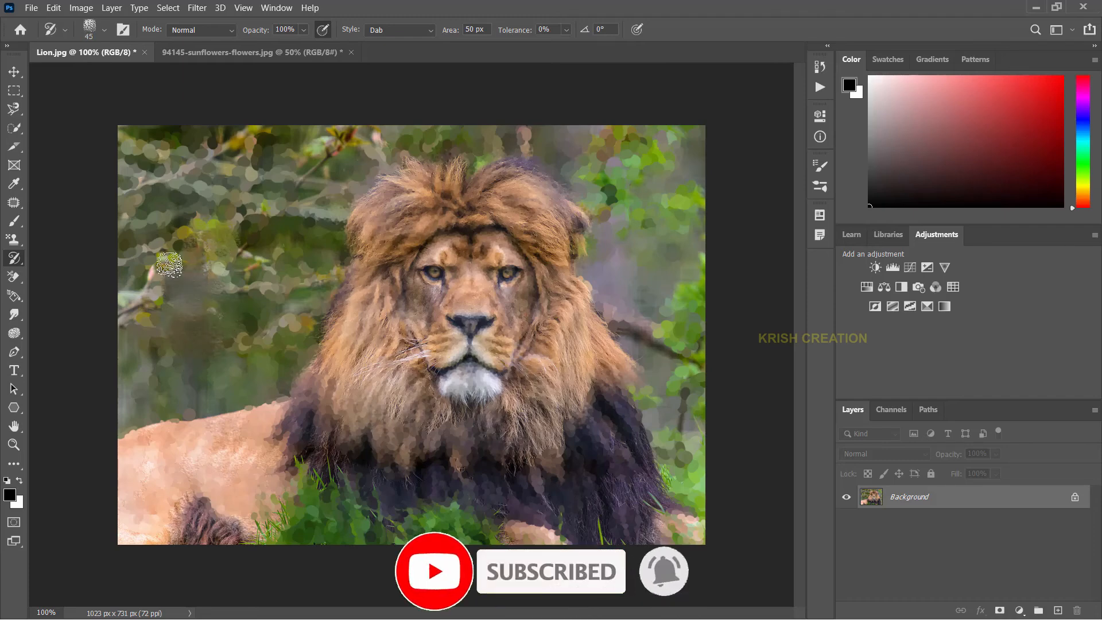
mouse_move(169, 264)
mouse_down()
mouse_move(170, 191)
mouse_move(151, 224)
mouse_move(156, 302)
mouse_move(139, 163)
mouse_move(129, 303)
mouse_move(160, 289)
mouse_move(203, 174)
mouse_move(259, 289)
mouse_move(243, 341)
mouse_move(268, 172)
mouse_move(299, 177)
mouse_move(288, 321)
mouse_move(219, 366)
mouse_move(183, 342)
mouse_move(193, 245)
mouse_move(225, 238)
mouse_move(194, 254)
mouse_move(180, 204)
mouse_move(184, 139)
mouse_move(283, 139)
mouse_move(302, 152)
mouse_move(256, 180)
mouse_move(166, 143)
mouse_move(466, 127)
mouse_move(410, 134)
mouse_up()
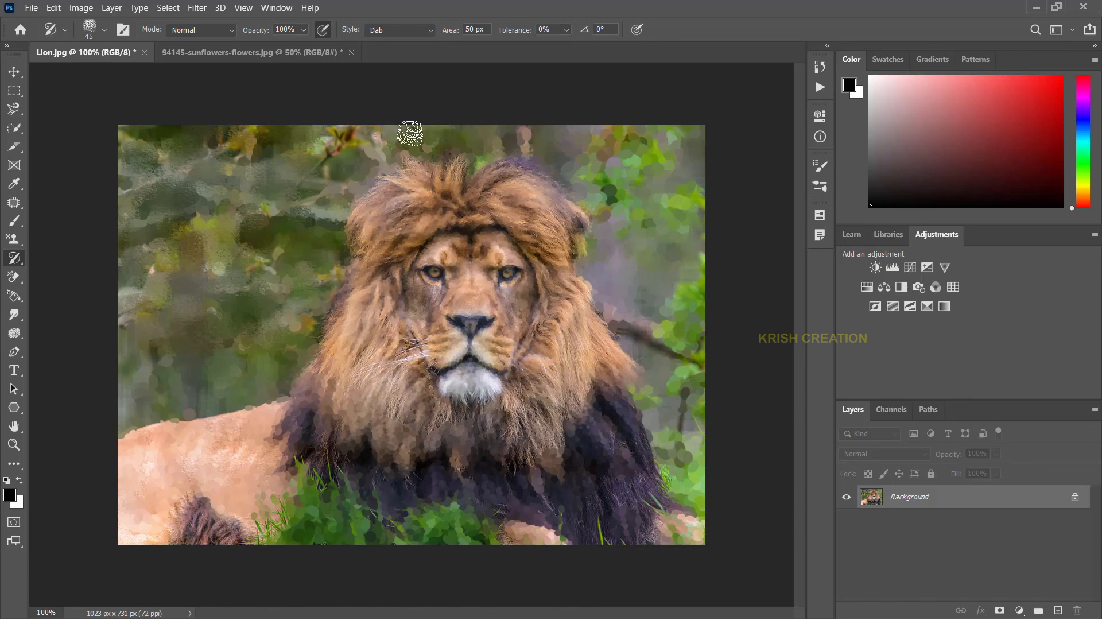
mouse_move(612, 186)
mouse_down()
mouse_move(630, 245)
mouse_move(641, 170)
mouse_move(652, 154)
mouse_move(669, 154)
mouse_move(708, 313)
mouse_move(700, 410)
mouse_move(671, 330)
mouse_move(676, 320)
mouse_move(700, 415)
mouse_move(694, 457)
mouse_up()
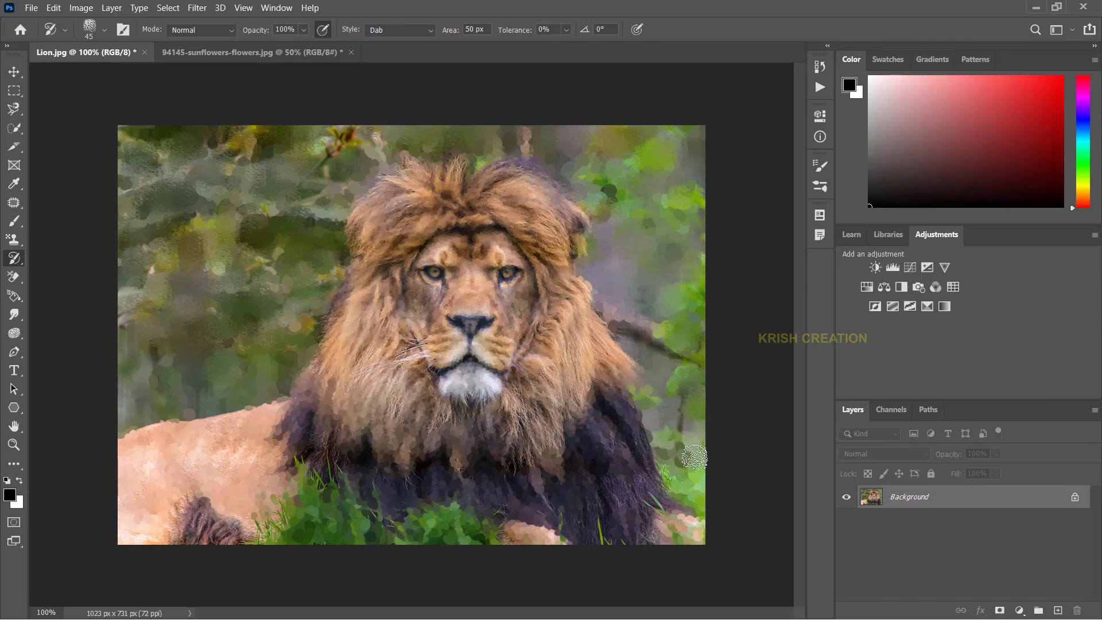